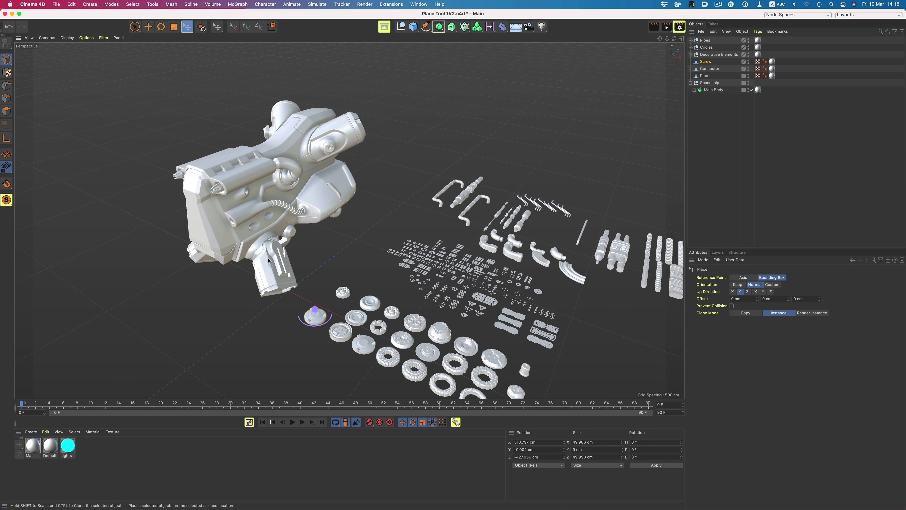
# Step: Place a shrunken Screw on the ship's top panel and drop two screw instances on other panels
pyautogui.scroll(5, 235, 189)
pyautogui.moveTo(236, 188); pyautogui.dragTo(208, 114)
pyautogui.scroll(5, 270, 148)
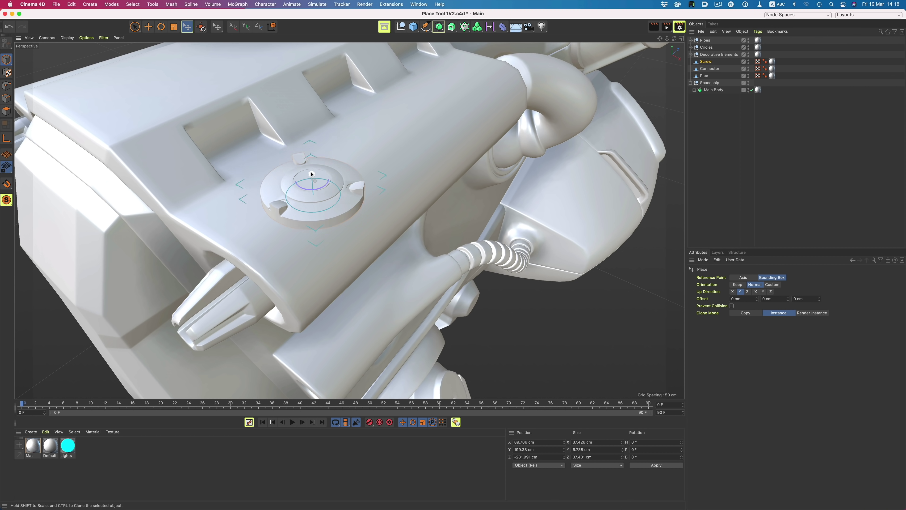
pyautogui.moveTo(314, 197); pyautogui.dragTo(256, 165)
pyautogui.keyDown('ctrl'); pyautogui.click(358, 105); pyautogui.keyUp('ctrl')
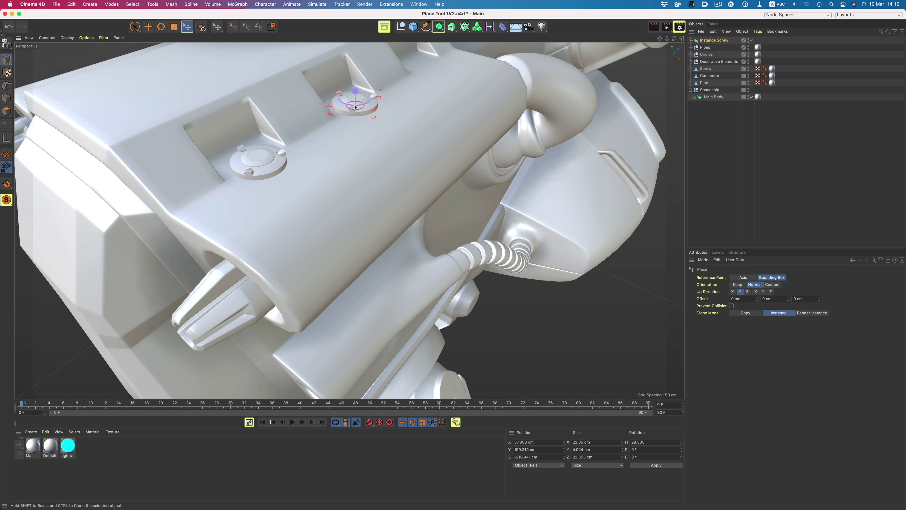
pyautogui.keyDown('alt'); pyautogui.moveTo(358, 105); pyautogui.dragTo(392, 118); pyautogui.keyUp('alt')
pyautogui.keyDown('ctrl'); pyautogui.click(460, 90); pyautogui.keyUp('ctrl')
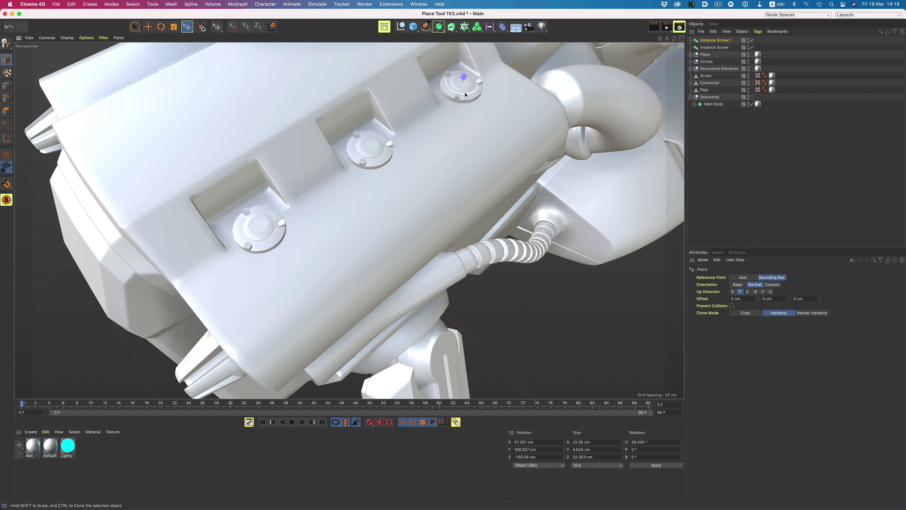
# Step: Drop an instance of the Pipe onto the ship's body
pyautogui.scroll(-5, 457, 94)
pyautogui.keyDown('alt'); pyautogui.moveTo(397, 178); pyautogui.dragTo(287, 236); pyautogui.keyUp('alt')
pyautogui.click(573, 204)
pyautogui.scroll(5, 286, 99)
pyautogui.scroll(-8, 243, 170)
pyautogui.keyDown('ctrl'); pyautogui.click(342, 233); pyautogui.keyUp('ctrl')
# Step: Shrink the disc-shaped Connector to fit and drop an instance of it on the ship
pyautogui.scroll(5, 352, 207)
pyautogui.scroll(-5, 287, 235)
pyautogui.click(418, 346)
pyautogui.keyDown('alt'); pyautogui.moveTo(418, 346); pyautogui.dragTo(313, 210); pyautogui.keyUp('alt')
pyautogui.scroll(5, 353, 204)
pyautogui.scroll(5, 363, 206)
pyautogui.keyDown('shift'); pyautogui.moveTo(371, 204); pyautogui.dragTo(428, 217); pyautogui.keyUp('shift')
pyautogui.scroll(-5, 378, 203)
pyautogui.keyDown('ctrl'); pyautogui.click(432, 211); pyautogui.keyUp('ctrl')
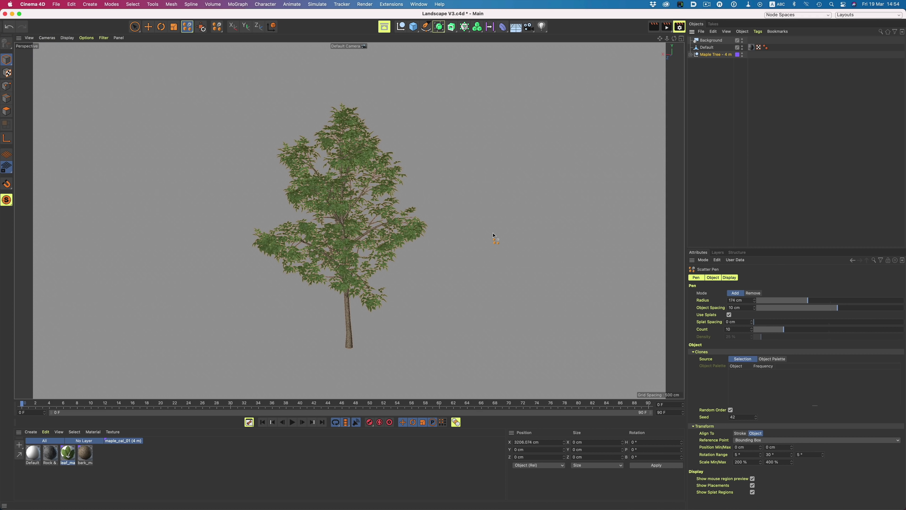
# Step: Look down onto the terrain and paint a trail of Maple Trees across the hill with the Scatter Pen
pyautogui.keyDown('alt'); pyautogui.moveTo(403, 236); pyautogui.dragTo(112, 243, button='right'); pyautogui.keyUp('alt')
pyautogui.keyDown('alt'); pyautogui.moveTo(479, 242); pyautogui.dragTo(403, 259); pyautogui.keyUp('alt')
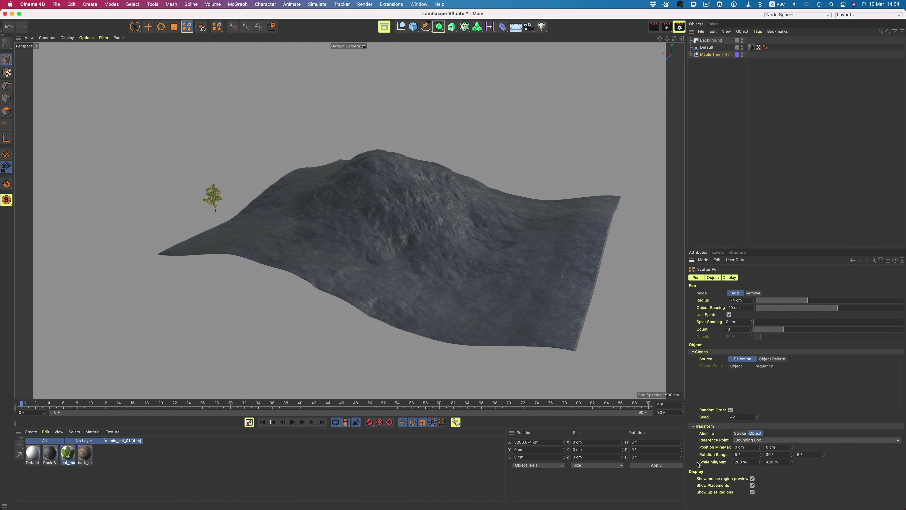
pyautogui.scroll(5, 309, 217)
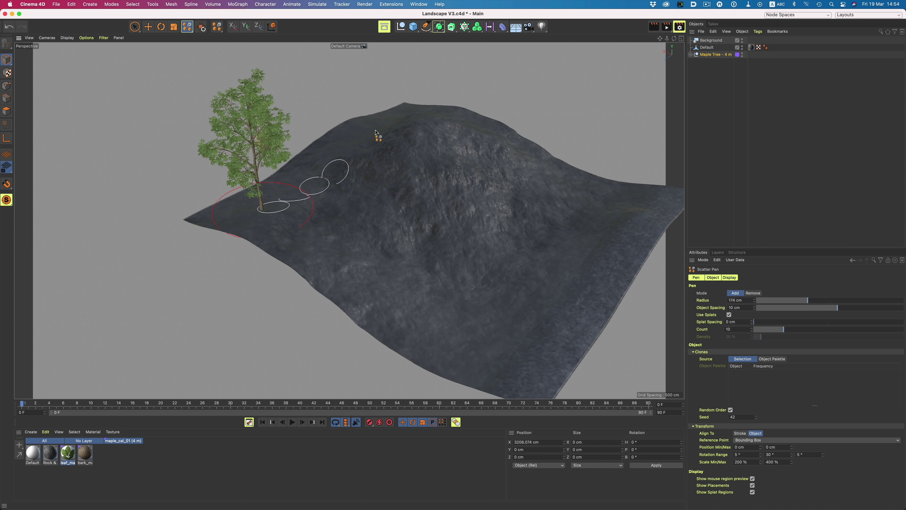
pyautogui.moveTo(375, 132)
pyautogui.mouseDown()
pyautogui.moveTo(420, 124)
pyautogui.moveTo(560, 190)
pyautogui.moveTo(606, 198)
pyautogui.moveTo(574, 249)
pyautogui.moveTo(498, 252)
pyautogui.moveTo(461, 278)
pyautogui.moveTo(507, 321)
pyautogui.moveTo(482, 360)
pyautogui.mouseUp()
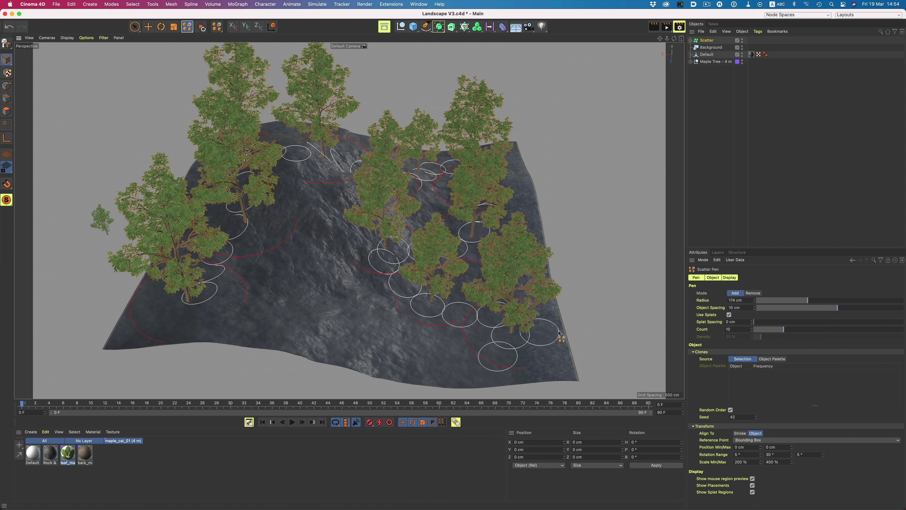
# Step: Set the Scatter Pen to Remove with an 87 cm radius and erase trees from the hill's centre
pyautogui.click(758, 293)
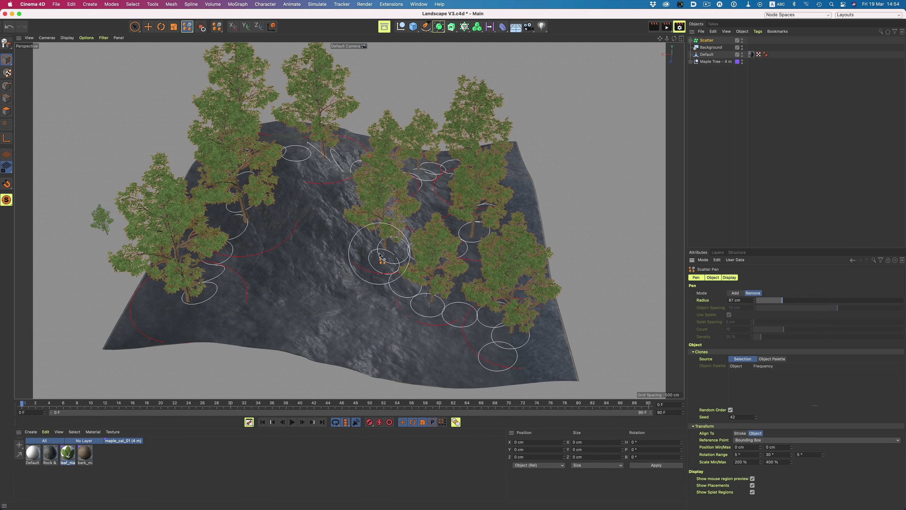
pyautogui.moveTo(379, 254)
pyautogui.keyDown('alt'); pyautogui.mouseDown()
pyautogui.moveTo(360, 267)
pyautogui.moveTo(395, 200)
pyautogui.moveTo(403, 314)
pyautogui.mouseUp(); pyautogui.keyUp('alt')
pyautogui.moveTo(342, 266)
pyautogui.keyDown('alt'); pyautogui.mouseDown()
pyautogui.moveTo(333, 259)
pyautogui.moveTo(357, 260)
pyautogui.mouseUp(); pyautogui.keyUp('alt')
# Step: With the Place tool, move the hilltop tree right and the right foreground tree left
pyautogui.click(706, 41)
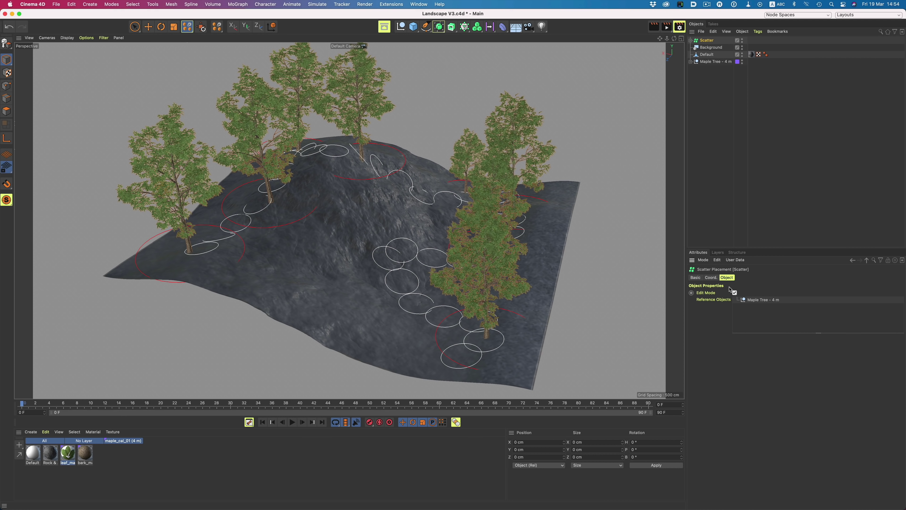
pyautogui.moveTo(187, 28); pyautogui.dragTo(214, 38)
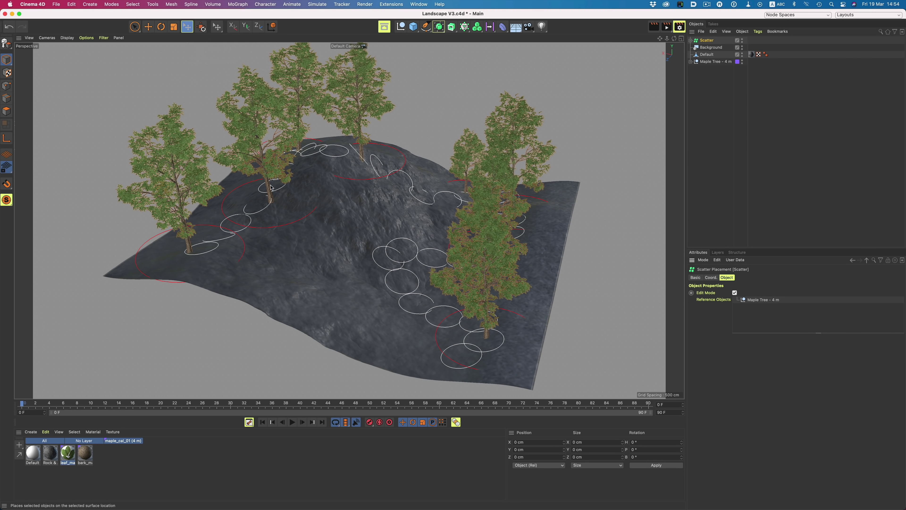
pyautogui.click(270, 200)
pyautogui.moveTo(270, 200)
pyautogui.mouseDown()
pyautogui.moveTo(303, 203)
pyautogui.moveTo(263, 202)
pyautogui.mouseUp()
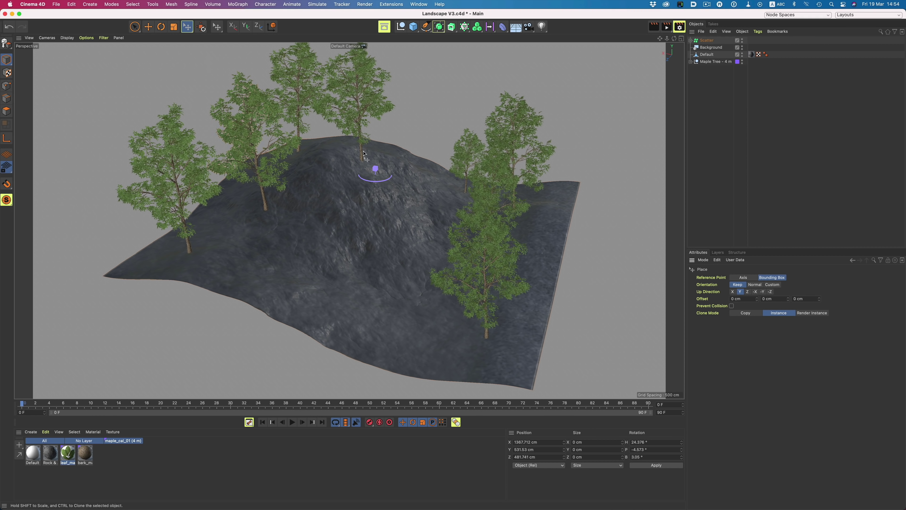
pyautogui.moveTo(360, 155); pyautogui.dragTo(389, 156)
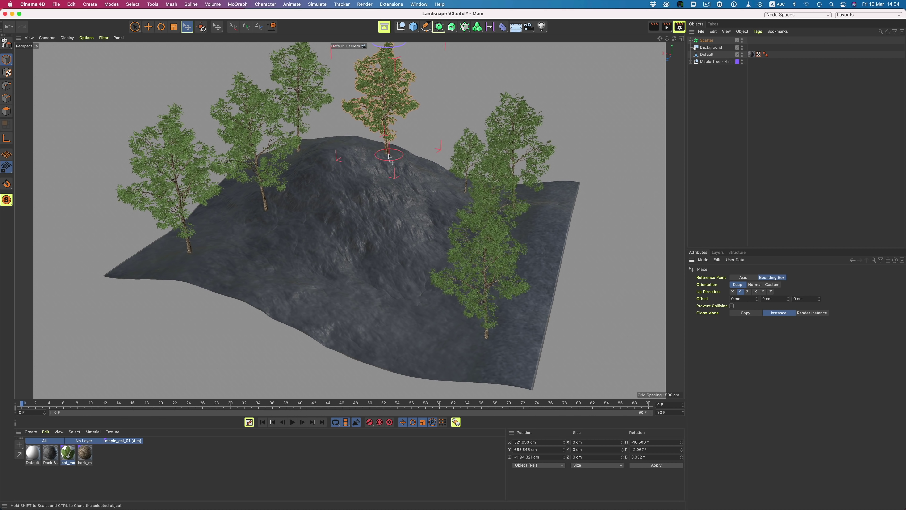
pyautogui.click(485, 337)
pyautogui.moveTo(482, 338); pyautogui.dragTo(431, 334)
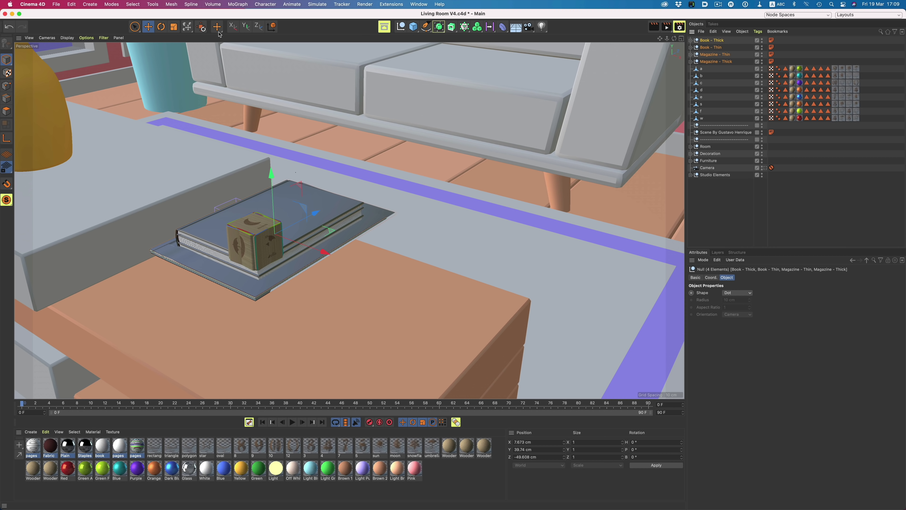
# Step: Drop the book and magazine stack beside the table using Dynamic Place gravity
pyautogui.click(187, 27)
pyautogui.moveTo(272, 206); pyautogui.dragTo(191, 196)
pyautogui.moveTo(202, 232)
pyautogui.mouseDown()
pyautogui.moveTo(180, 234)
pyautogui.moveTo(200, 225)
pyautogui.moveTo(281, 231)
pyautogui.moveTo(265, 217)
pyautogui.moveTo(320, 230)
pyautogui.moveTo(151, 204)
pyautogui.moveTo(196, 225)
pyautogui.mouseUp()
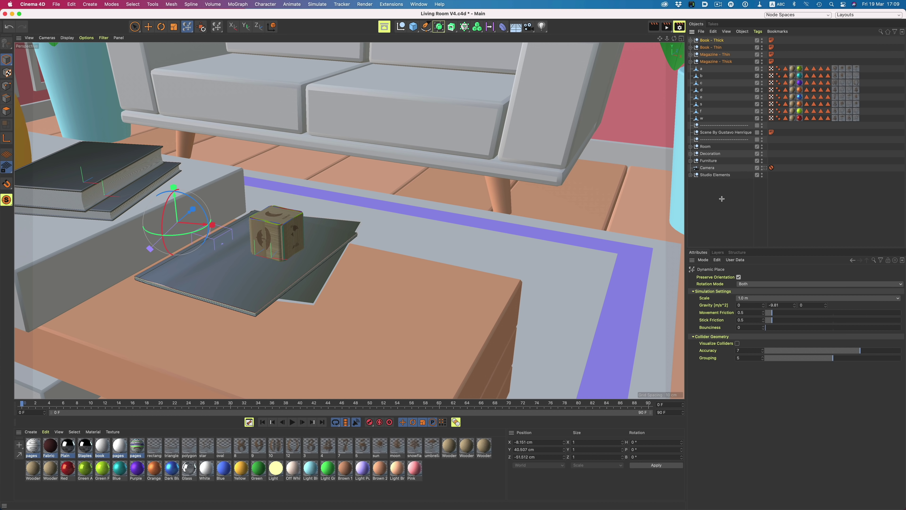
# Step: Select the lettered blocks a through w and orbit to view them
pyautogui.click(704, 70)
pyautogui.keyDown('shift'); pyautogui.click(701, 119); pyautogui.keyUp('shift')
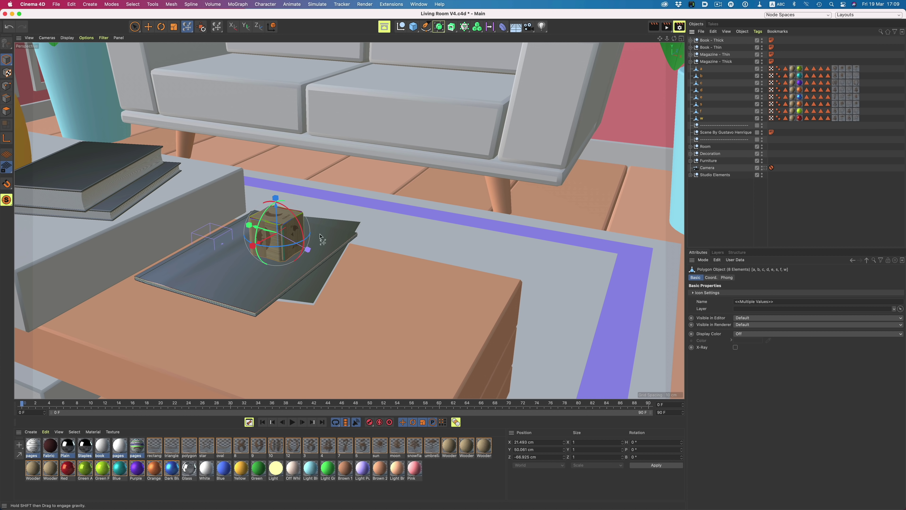
pyautogui.moveTo(314, 235)
pyautogui.keyDown('alt'); pyautogui.mouseDown()
pyautogui.moveTo(265, 237)
pyautogui.moveTo(354, 193)
pyautogui.moveTo(343, 246)
pyautogui.moveTo(347, 285)
pyautogui.moveTo(354, 301)
pyautogui.moveTo(391, 320)
pyautogui.moveTo(381, 278)
pyautogui.moveTo(357, 277)
pyautogui.moveTo(361, 296)
pyautogui.moveTo(348, 271)
pyautogui.moveTo(294, 258)
pyautogui.moveTo(320, 249)
pyautogui.moveTo(310, 219)
pyautogui.mouseUp(); pyautogui.keyUp('alt')
# Step: Re-drop the lettered blocks into a heap on the magazine, then deselect and inspect the pile
pyautogui.moveTo(316, 258); pyautogui.dragTo(310, 294)
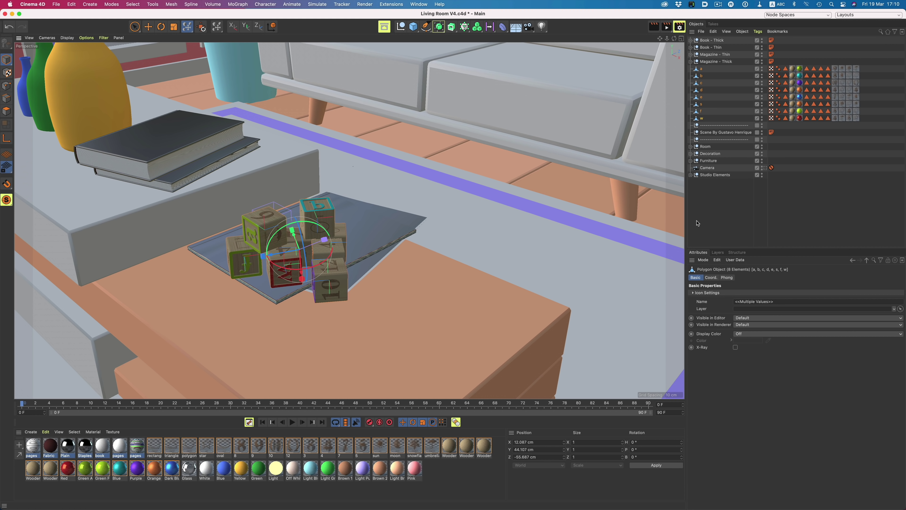
pyautogui.click(704, 217)
pyautogui.moveTo(323, 246)
pyautogui.keyDown('alt'); pyautogui.mouseDown()
pyautogui.moveTo(313, 228)
pyautogui.moveTo(310, 272)
pyautogui.moveTo(325, 259)
pyautogui.mouseUp(); pyautogui.keyUp('alt')
pyautogui.keyDown('alt'); pyautogui.moveTo(328, 254); pyautogui.dragTo(412, 246, button='middle'); pyautogui.keyUp('alt')
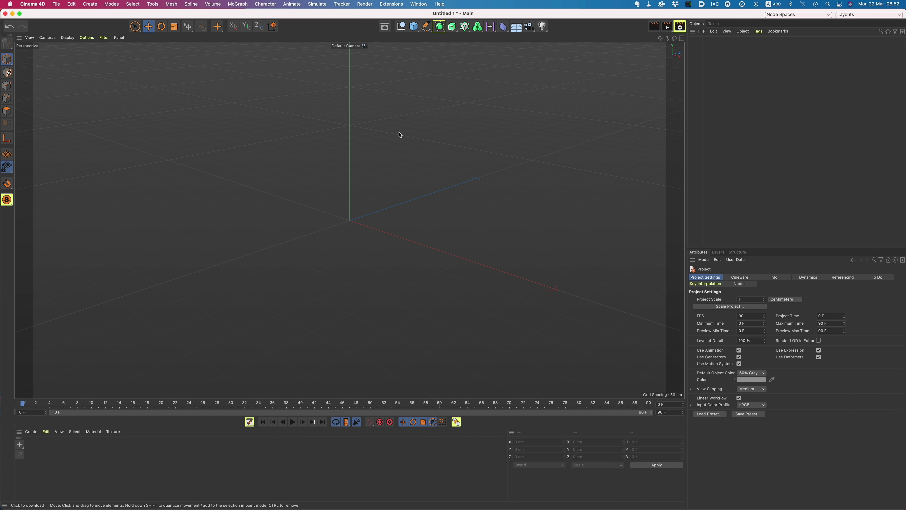
# Step: Browse the Asset Browser to Tables > Bedside Tables and download Bedside Table 06
pyautogui.click(384, 27)
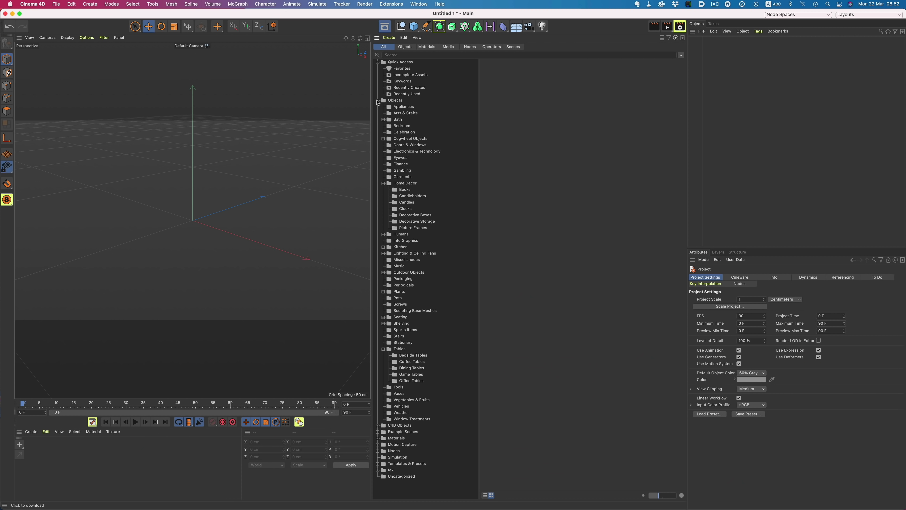
pyautogui.click(404, 107)
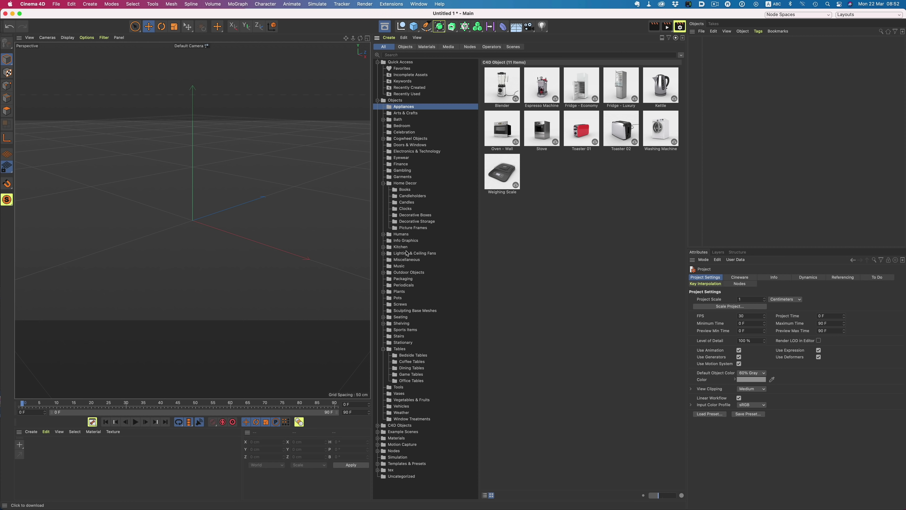
pyautogui.click(405, 278)
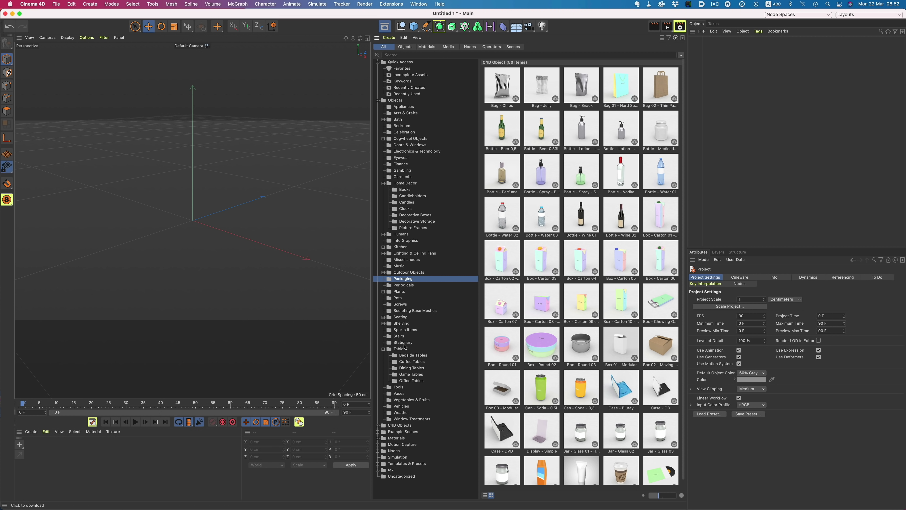
pyautogui.click(407, 357)
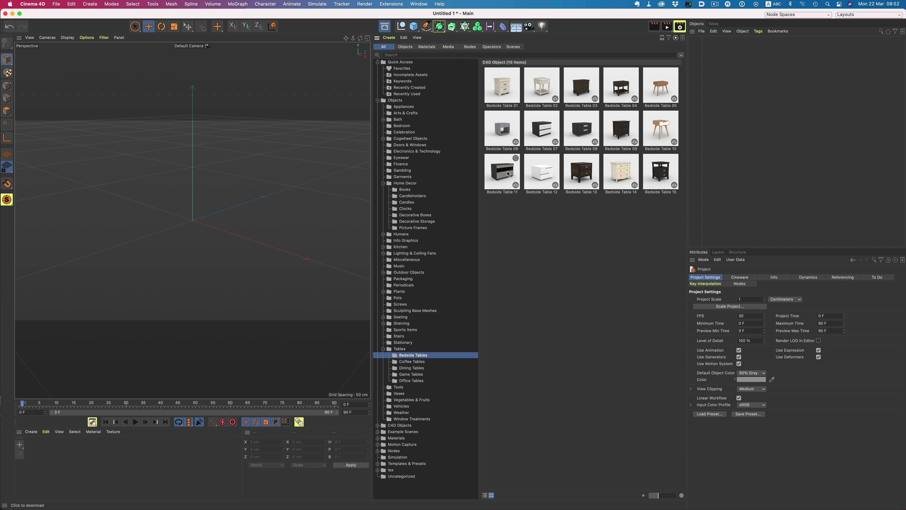
pyautogui.click(515, 142)
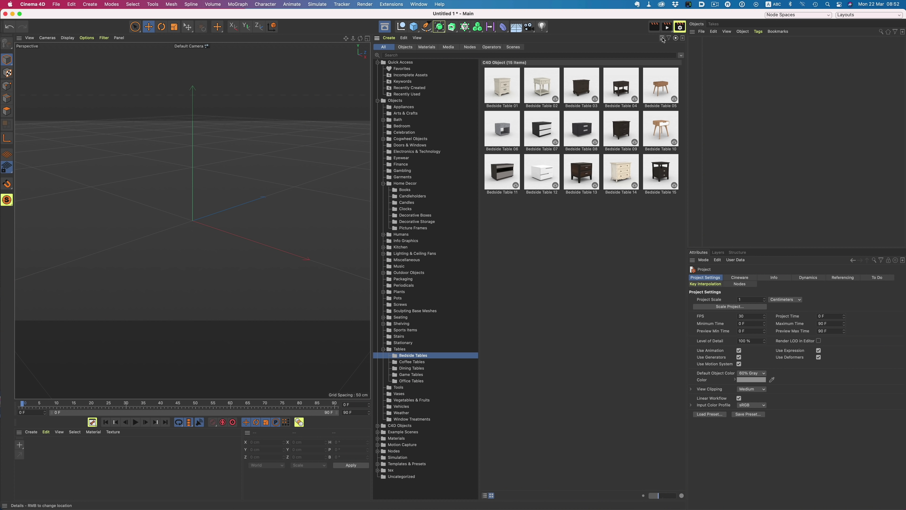
# Step: Show the info panel and preview Bedside Tables 02, 07 and 12 with their keywords
pyautogui.click(661, 38)
pyautogui.click(549, 107)
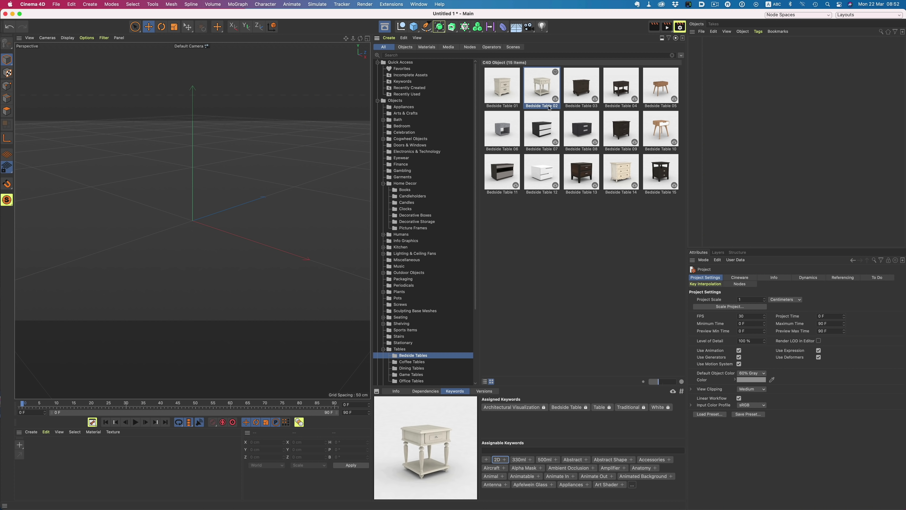
pyautogui.click(541, 132)
pyautogui.click(540, 178)
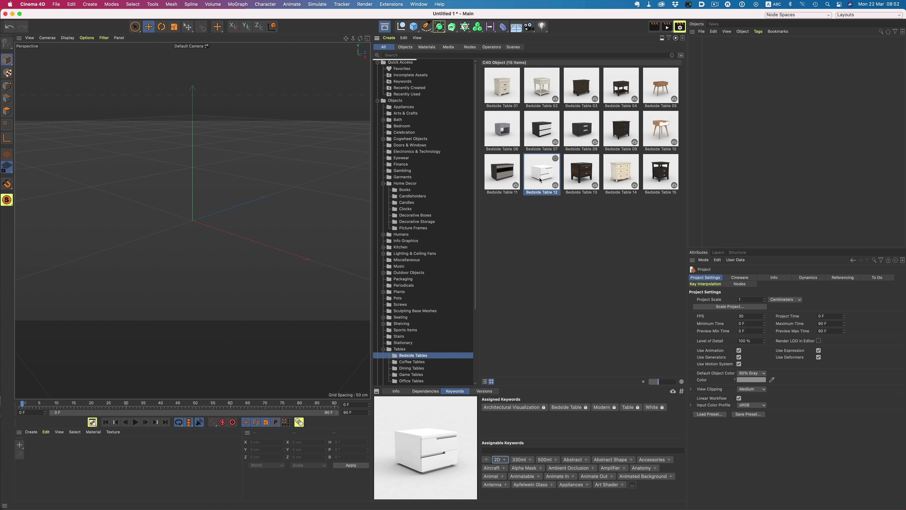
# Step: Search the asset library for 'woman', then replace it with 'blue' and browse the results
pyautogui.click(438, 55)
pyautogui.write('woman')
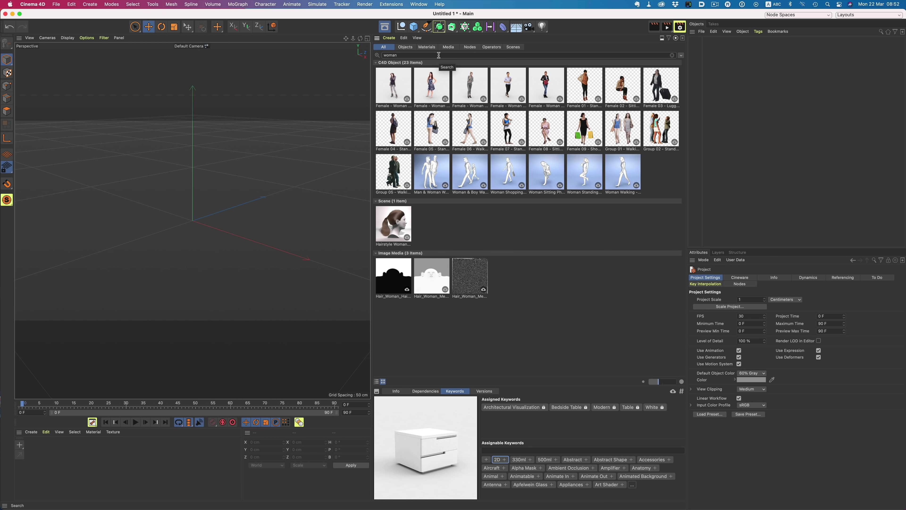
pyautogui.doubleClick(438, 56)
pyautogui.write('blue')
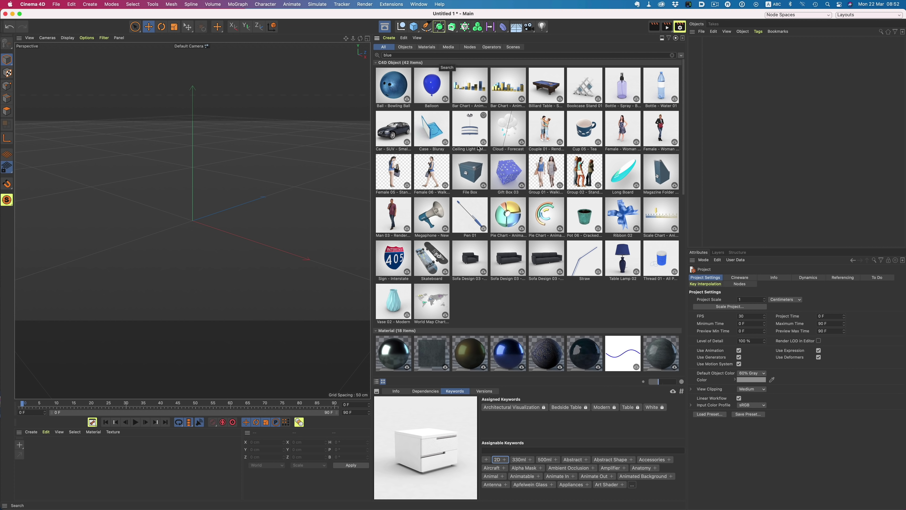
pyautogui.scroll(-15, 477, 158)
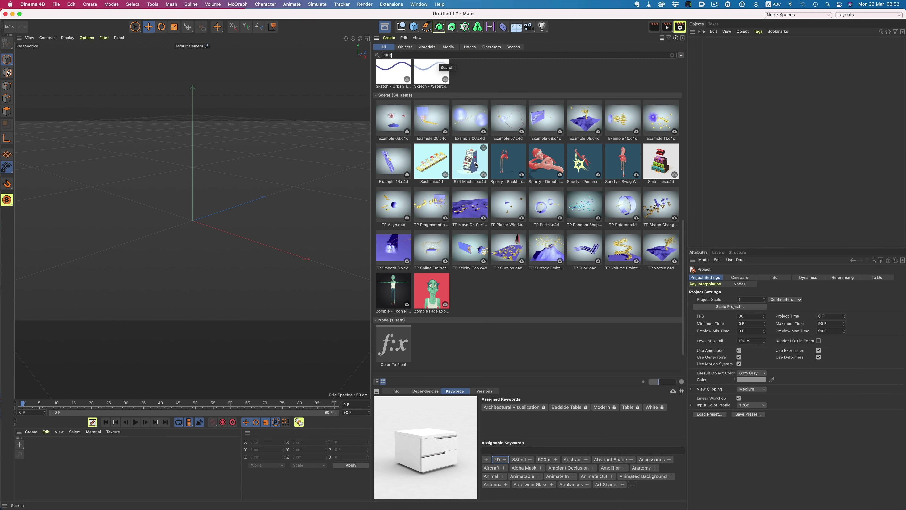
pyautogui.scroll(10, 476, 165)
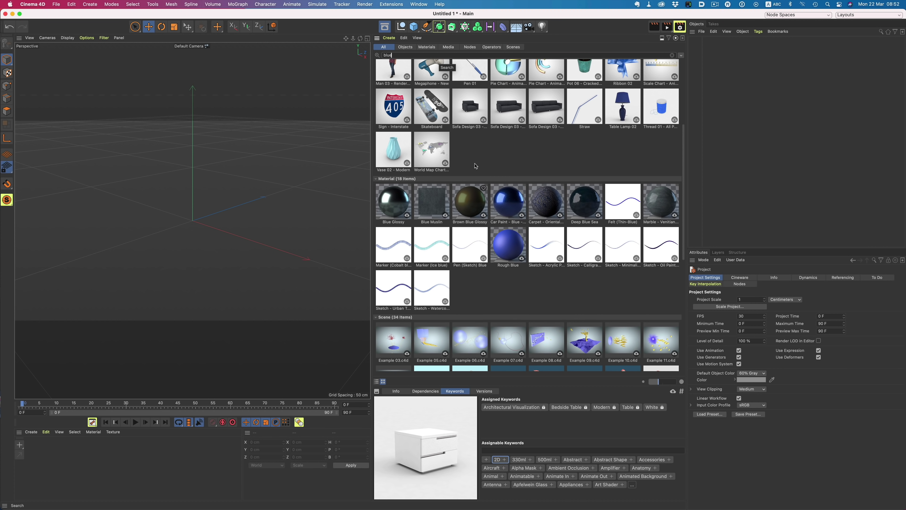
pyautogui.scroll(5, 475, 165)
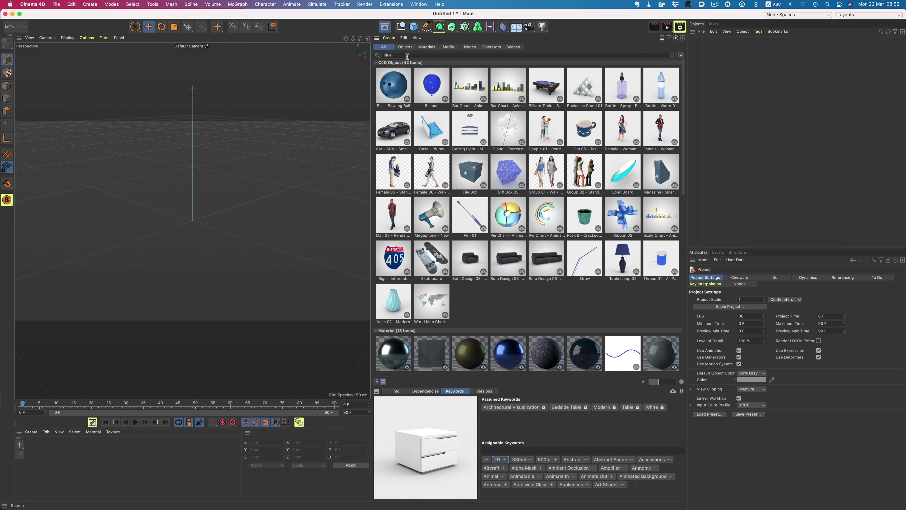
# Step: Replace the search with 'modern', then refine it to 'modern wood'
pyautogui.press('BackSpace')
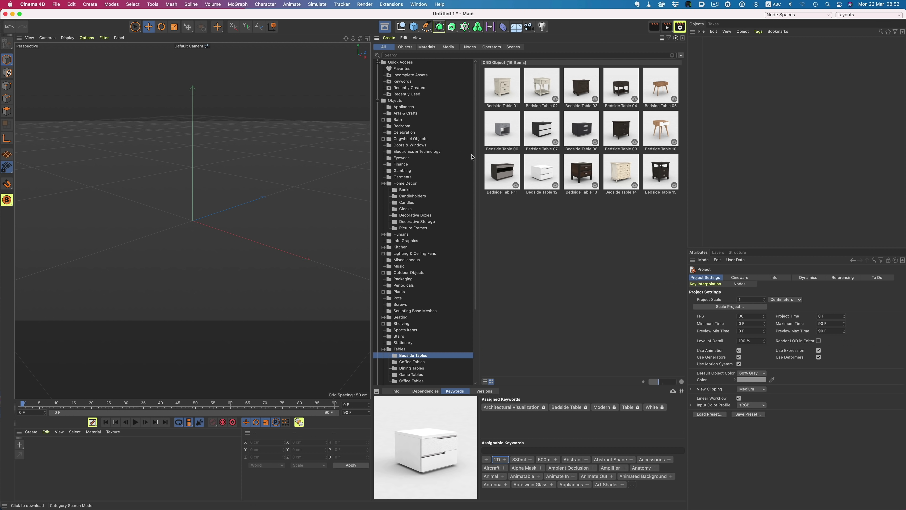
pyautogui.write('modern')
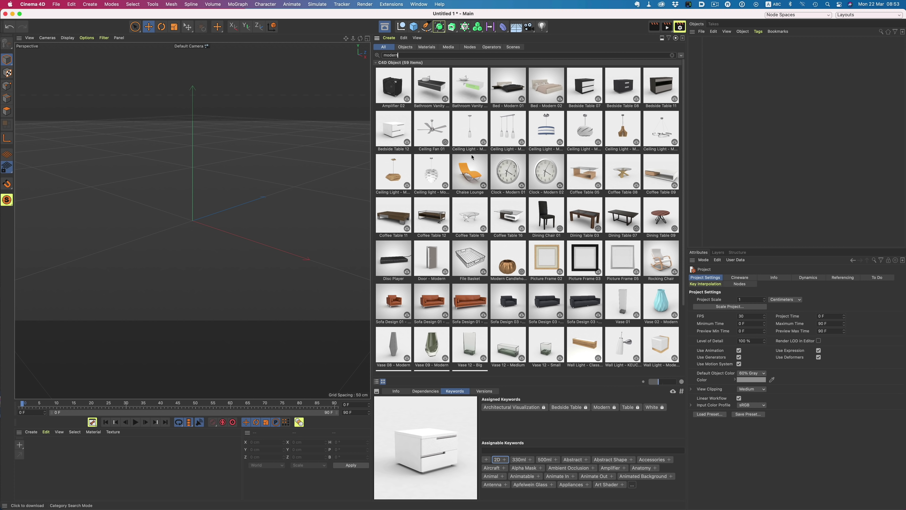
pyautogui.scroll(-5, 481, 200)
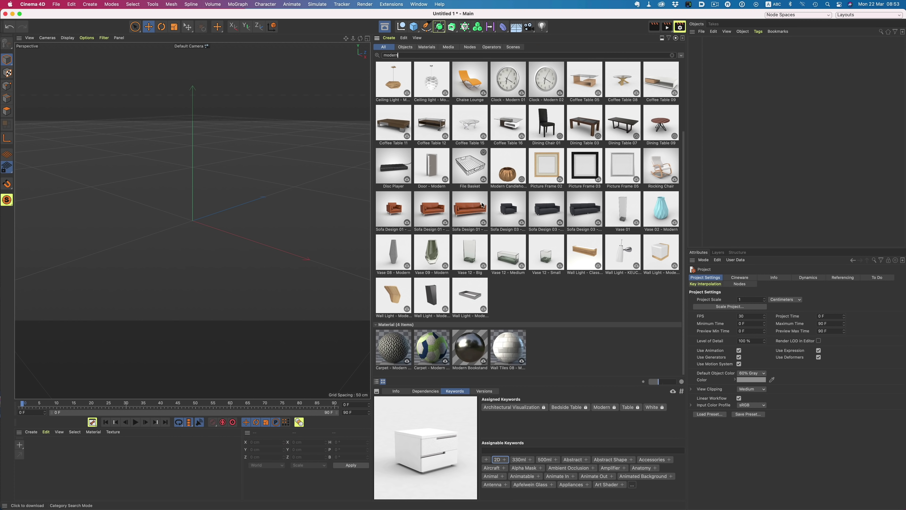
pyautogui.scroll(5, 482, 205)
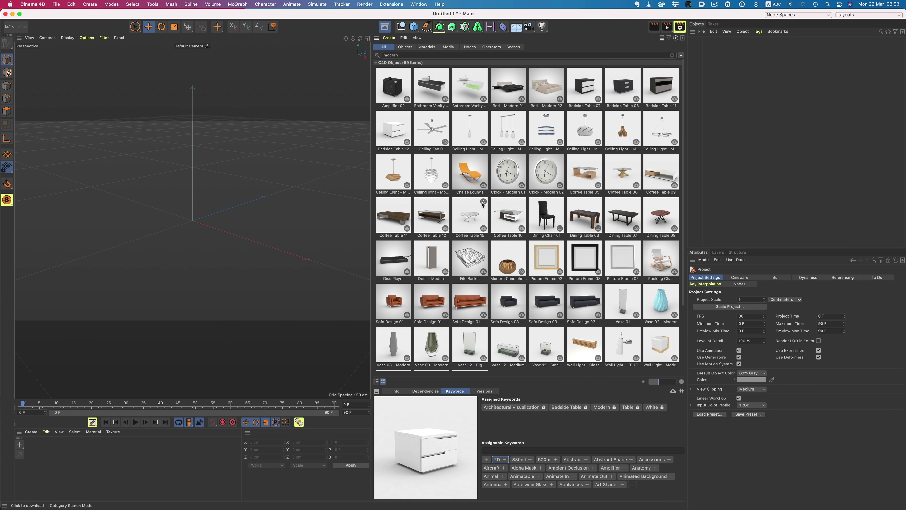
pyautogui.write('n wood')
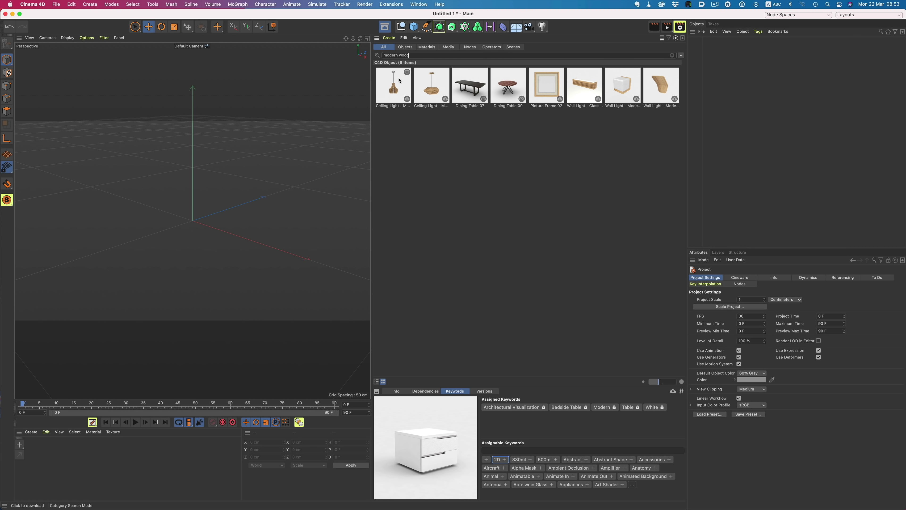
# Step: Clear the search and remove the ceiling light from Favorites
pyautogui.click(672, 55)
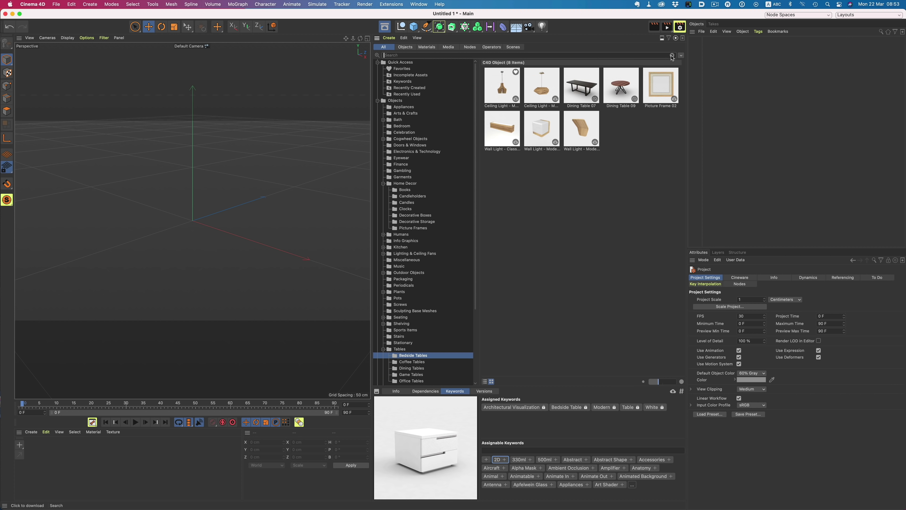
pyautogui.click(410, 68)
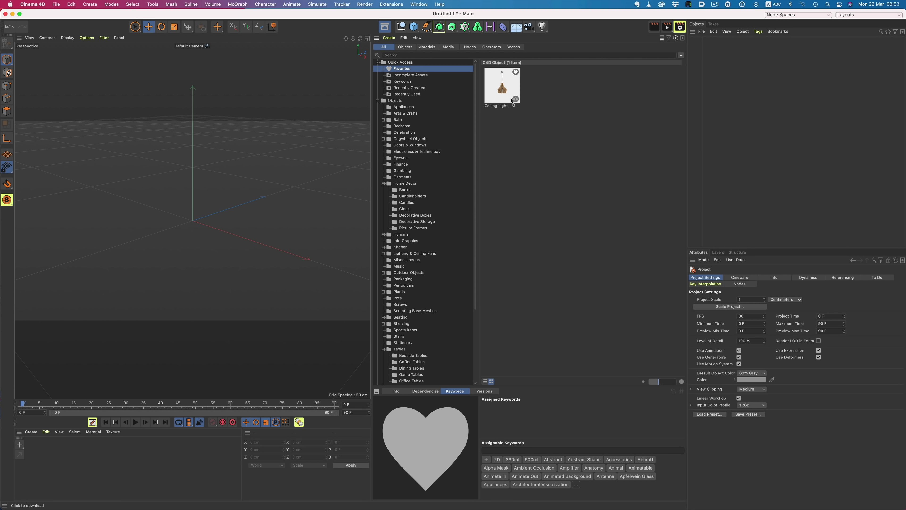
pyautogui.click(516, 73)
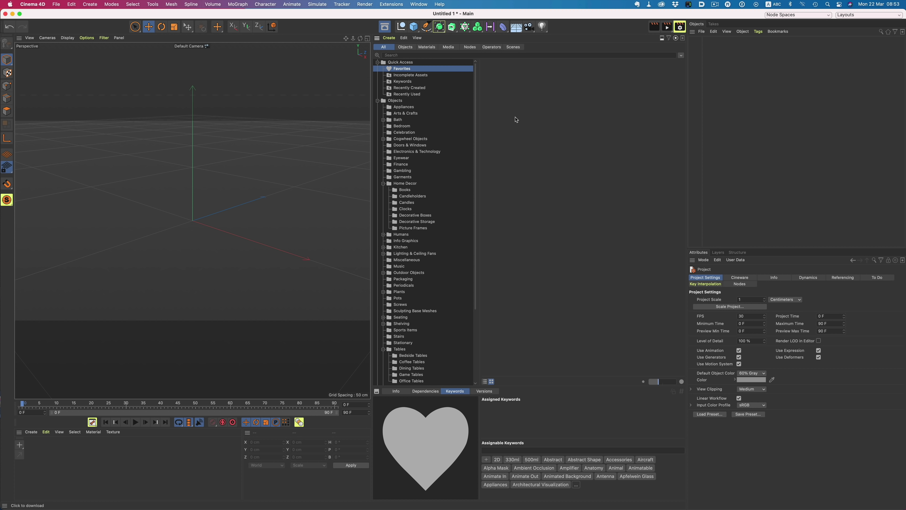
# Step: Save a 'wooden xpresso' search as the Xpresso smart search and run it from Quick Access
pyautogui.click(442, 55)
pyautogui.write('wooden xpresso')
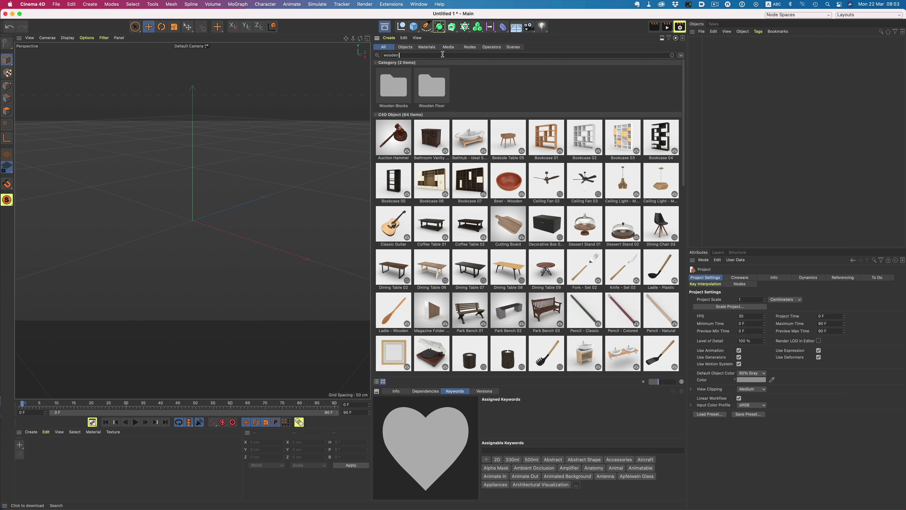
pyautogui.click(682, 56)
pyautogui.click(702, 245)
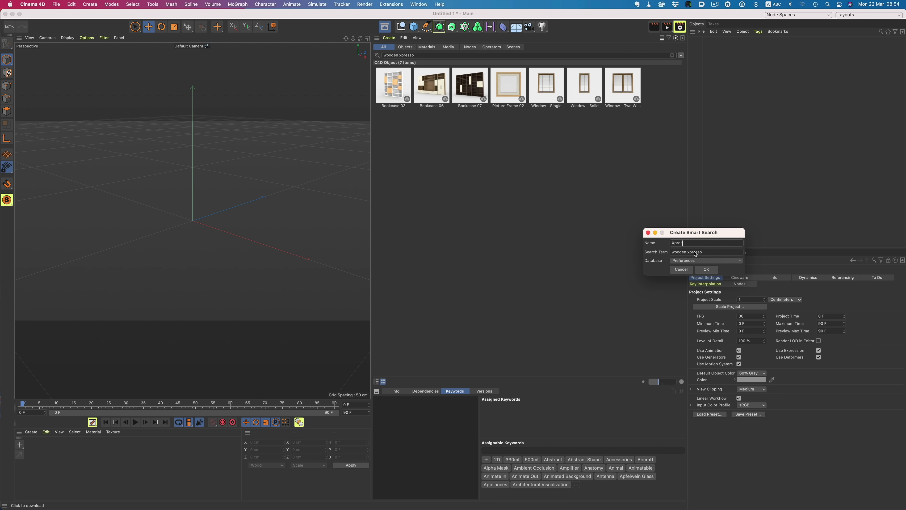
pyautogui.click(701, 269)
pyautogui.click(671, 55)
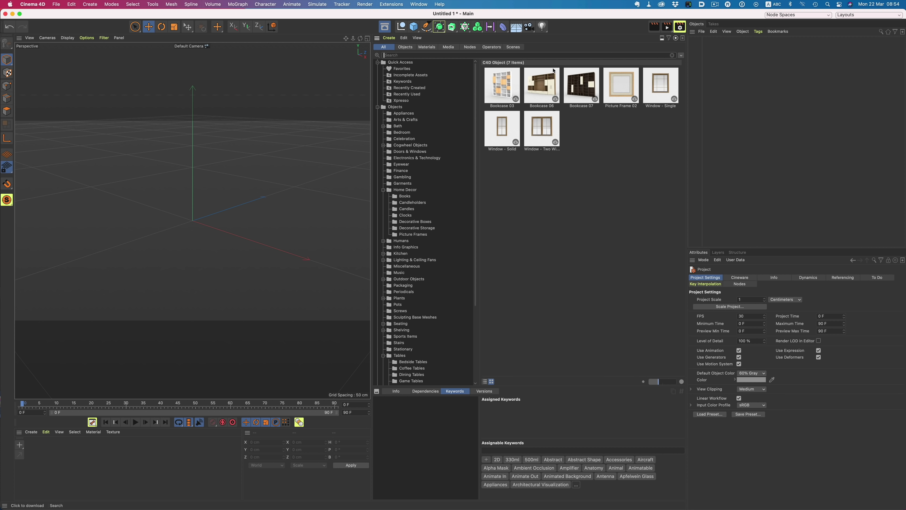
pyautogui.click(400, 100)
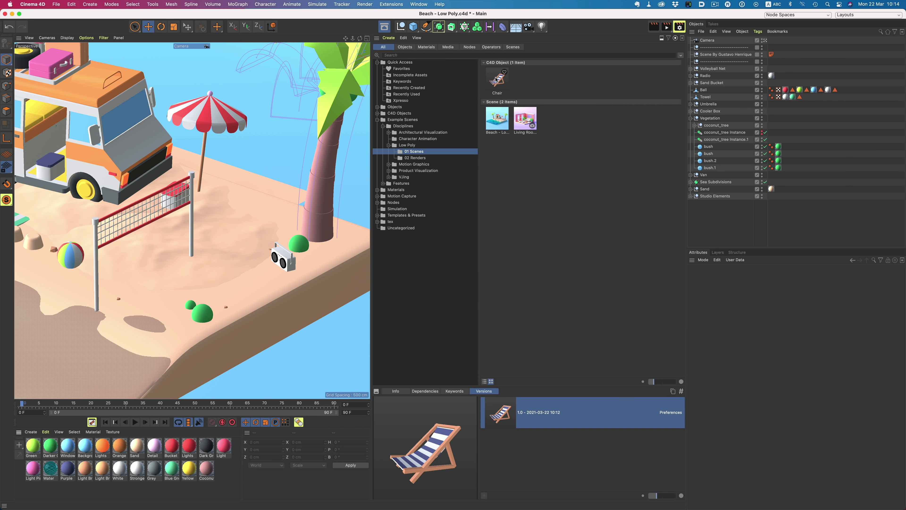
# Step: Add the deck chair to the beach scene, turn its Purple material's stripes red, and save version 1.1
pyautogui.doubleClick(496, 80)
pyautogui.doubleClick(32, 446)
pyautogui.click(135, 417)
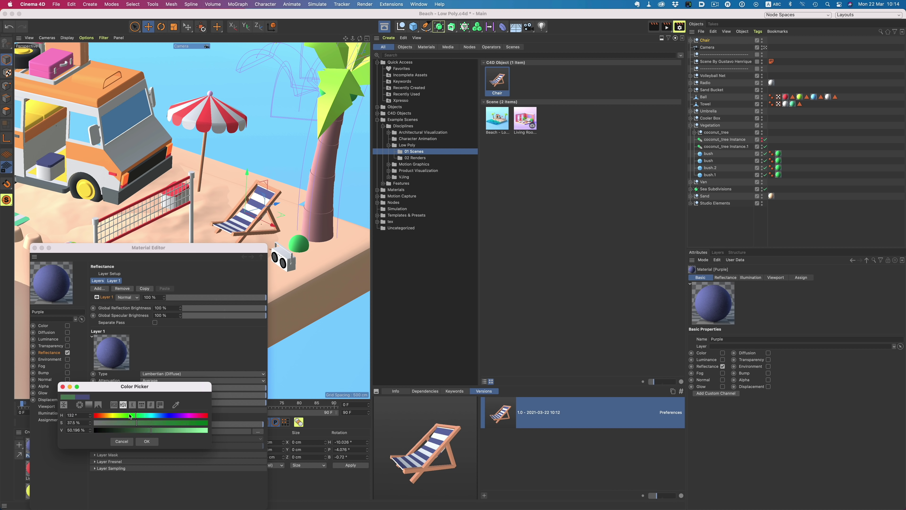
pyautogui.moveTo(160, 430); pyautogui.dragTo(173, 430)
pyautogui.click(146, 441)
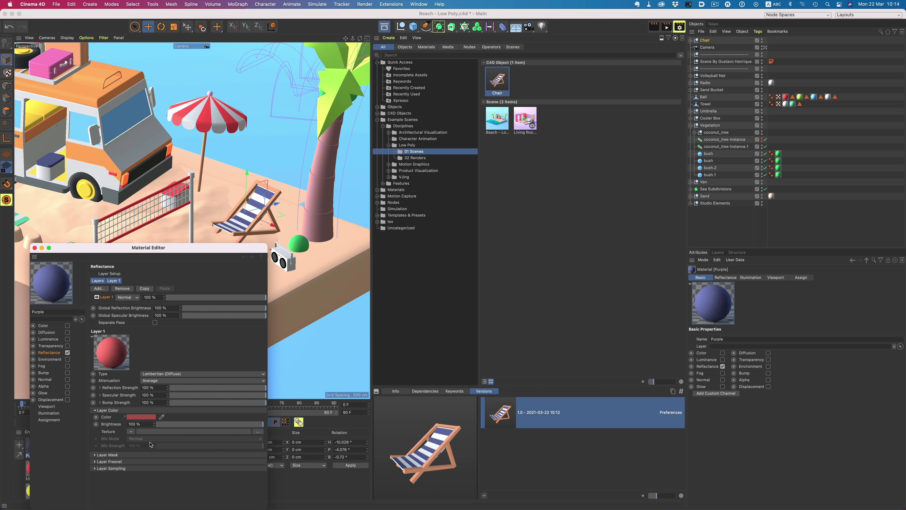
pyautogui.click(35, 247)
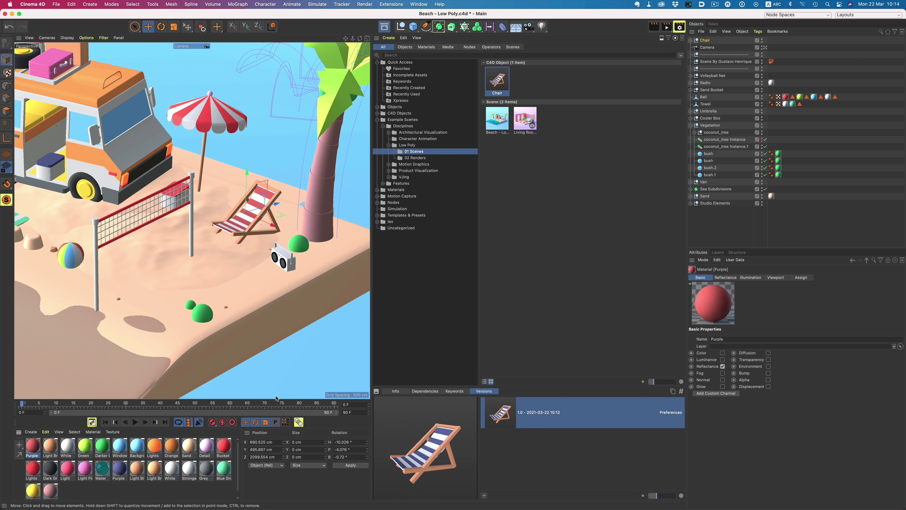
pyautogui.click(484, 494)
pyautogui.click(497, 501)
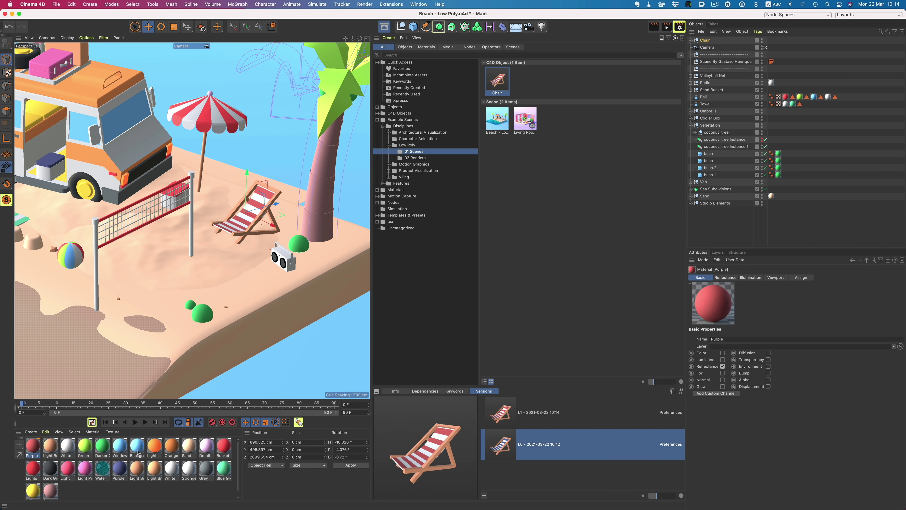
# Step: Change the Light Brown material to tan and save the chair as version 1.2
pyautogui.doubleClick(51, 446)
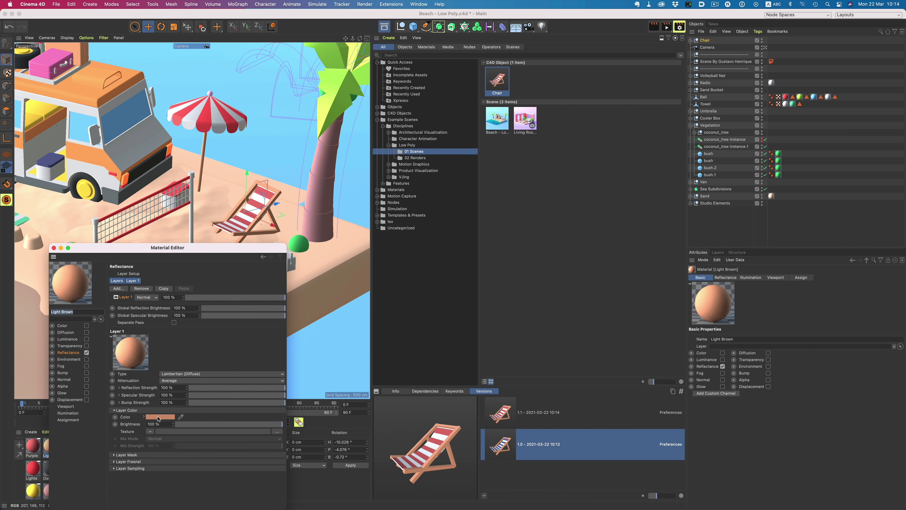
pyautogui.click(160, 416)
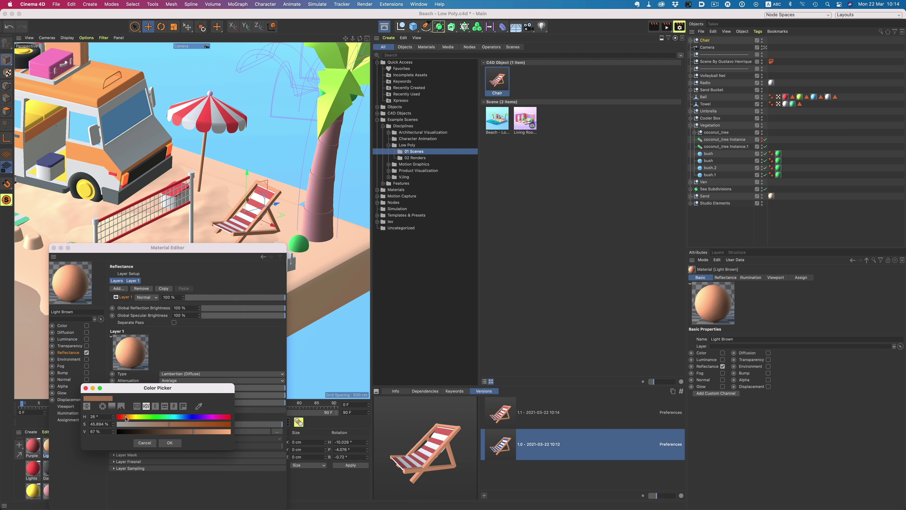
pyautogui.click(169, 442)
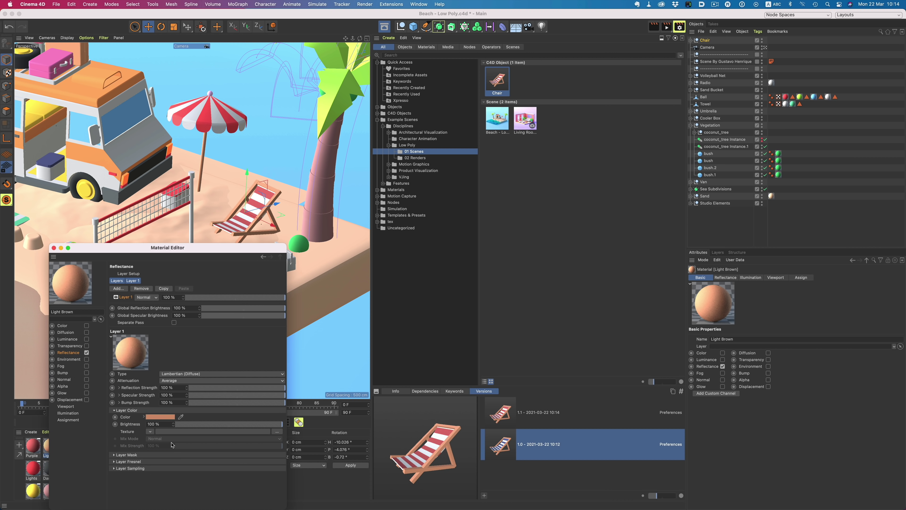
pyautogui.click(53, 248)
pyautogui.click(484, 495)
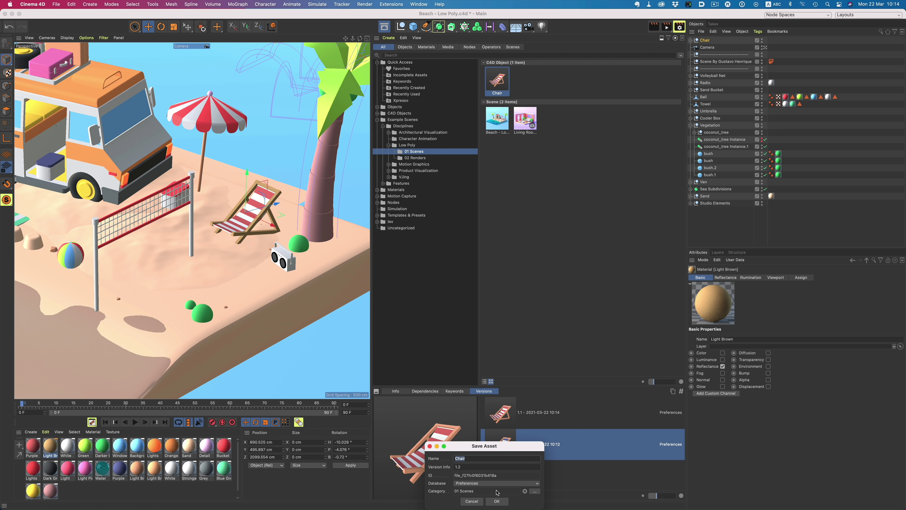
pyautogui.click(496, 500)
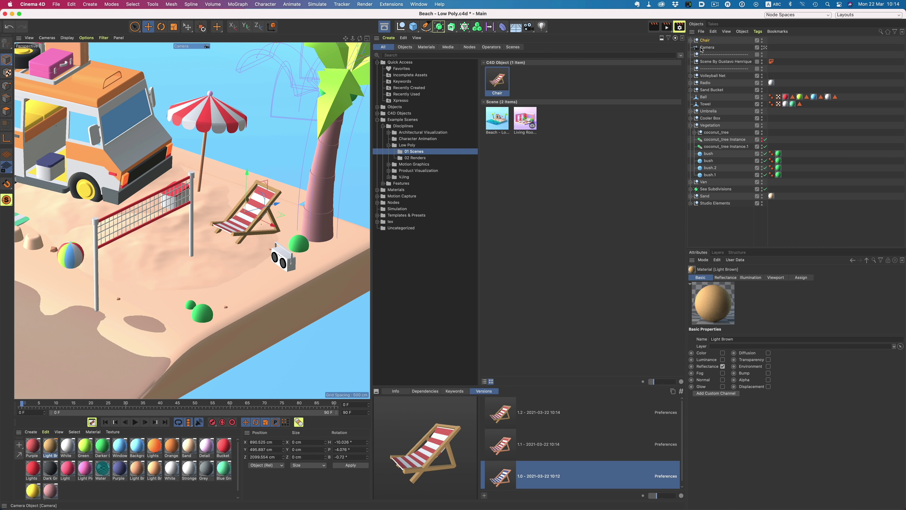
# Step: Swap the chair for versions 1.0, 1.1 and 1.2 in turn to compare them
pyautogui.press('Delete')
pyautogui.doubleClick(502, 475)
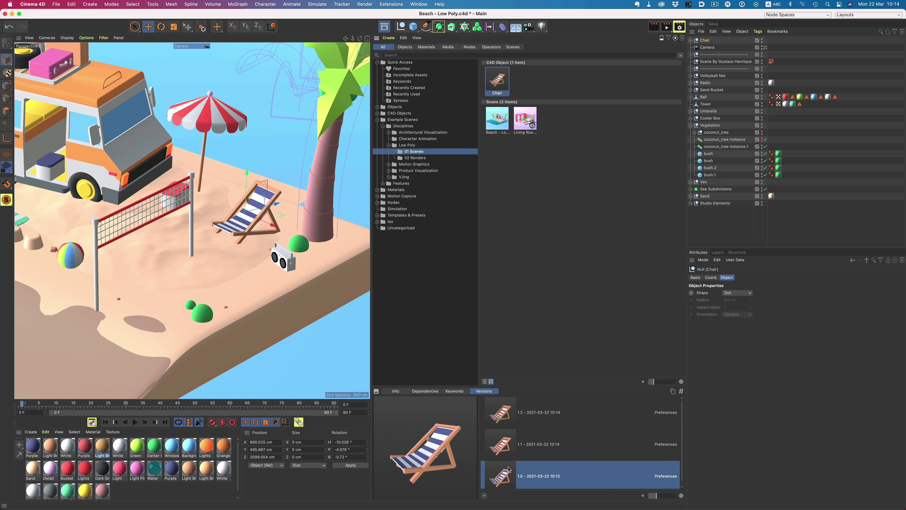
pyautogui.press('Delete')
pyautogui.doubleClick(504, 446)
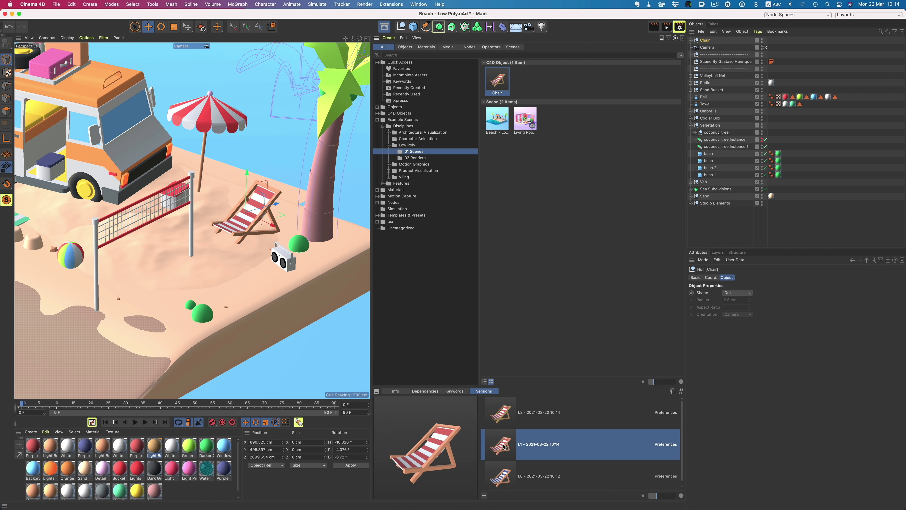
pyautogui.doubleClick(506, 412)
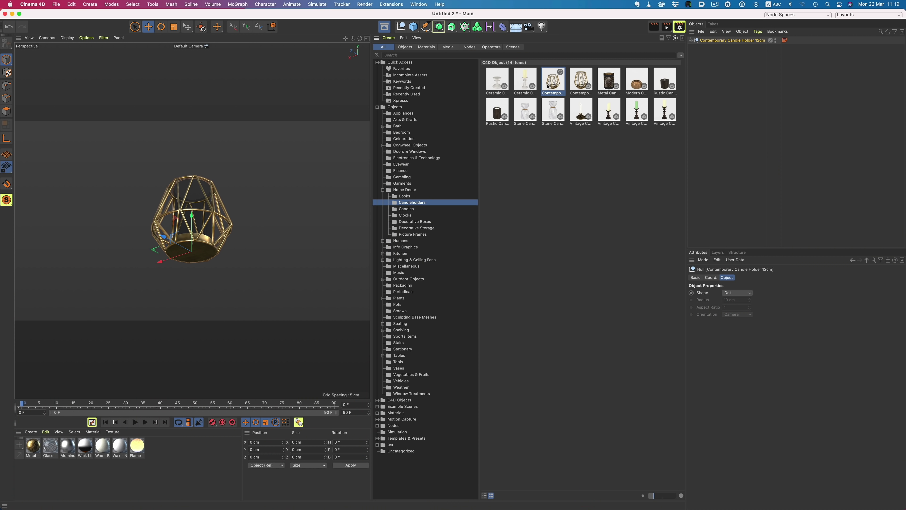
# Step: Hide the asset library, orbit to the candle holder and play the flickering flame animation
pyautogui.click(383, 27)
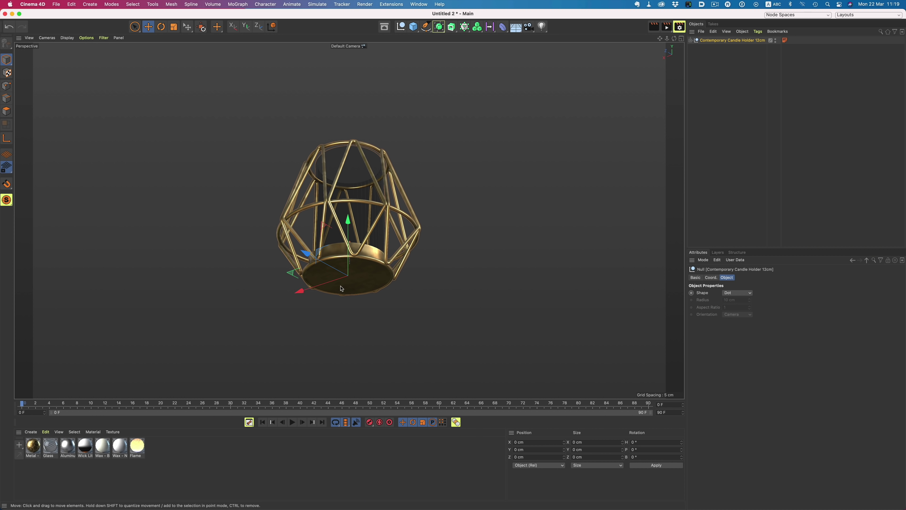
pyautogui.keyDown('alt'); pyautogui.moveTo(341, 288); pyautogui.dragTo(523, 275); pyautogui.keyUp('alt')
pyautogui.scroll(10, 305, 225)
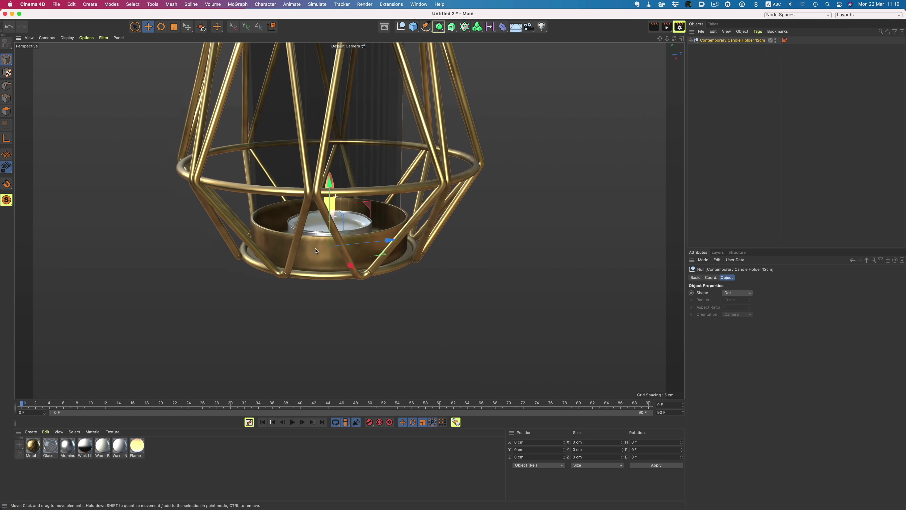
pyautogui.scroll(8, 324, 238)
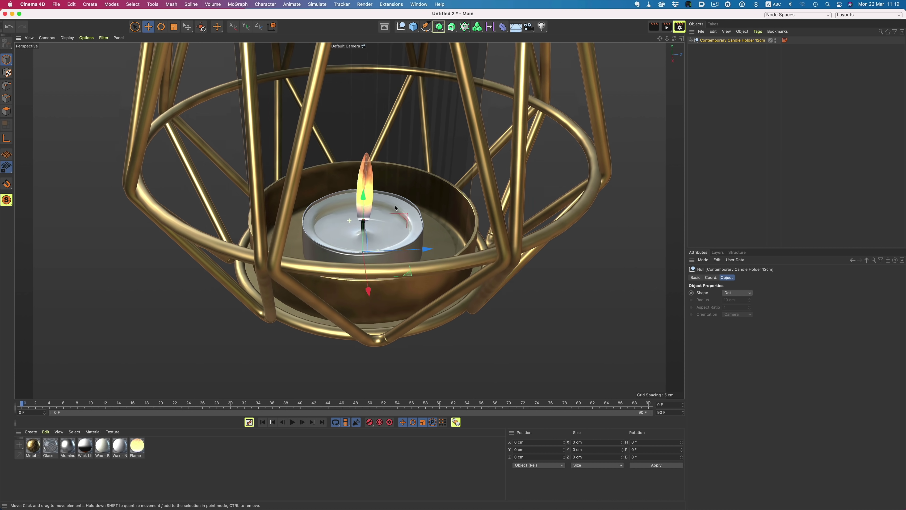
pyautogui.click(291, 422)
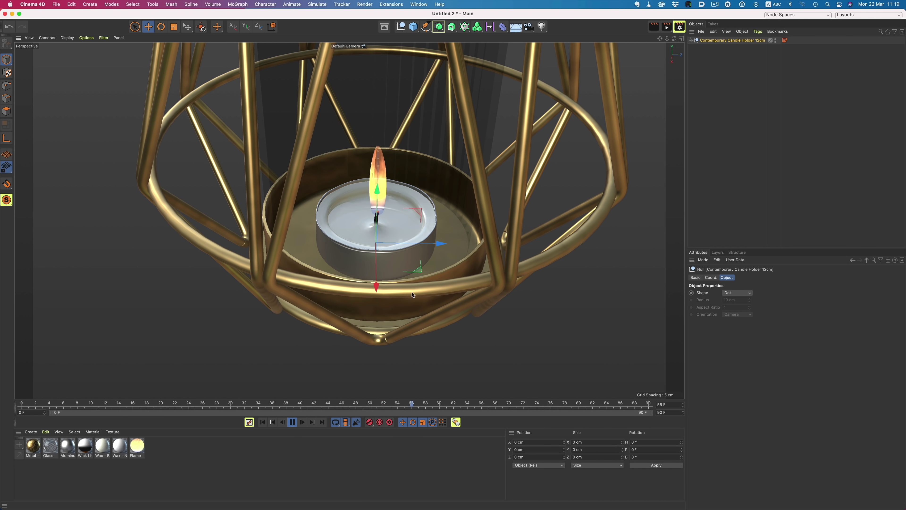
pyautogui.scroll(-12, 396, 298)
# Step: Expand Contemporary Candle Holder, Tealight & Flame, Flame and Joints in the Object Manager
pyautogui.click(727, 150)
pyautogui.click(691, 40)
pyautogui.click(694, 76)
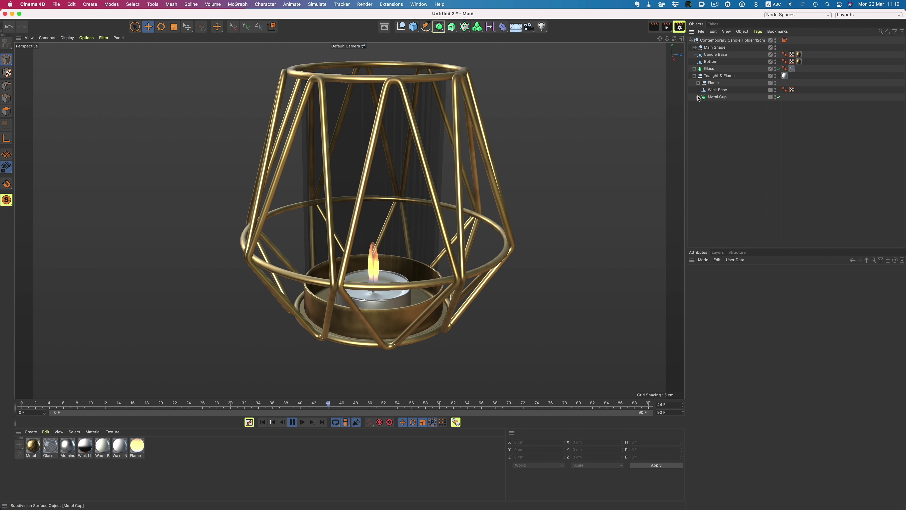
pyautogui.click(698, 83)
pyautogui.click(702, 104)
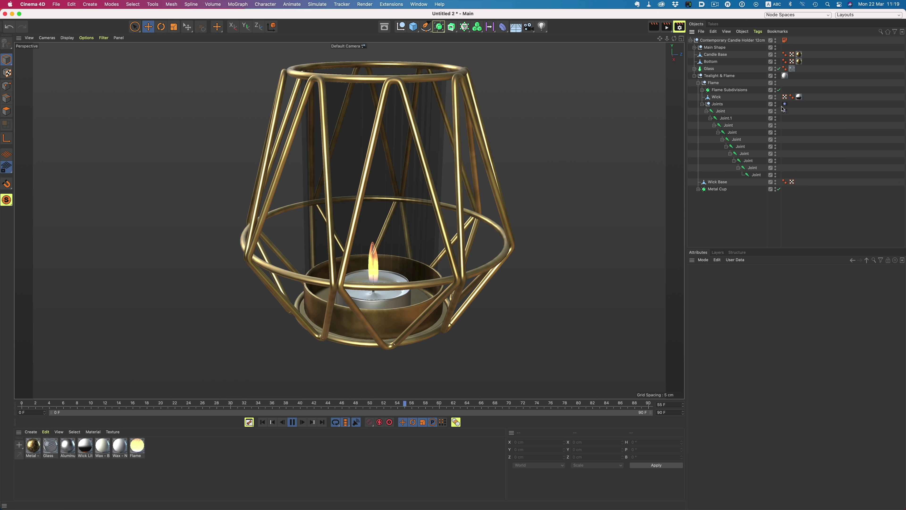
# Step: Check the flame's Vibrate tag settings, then start the chain animation playing
pyautogui.click(784, 104)
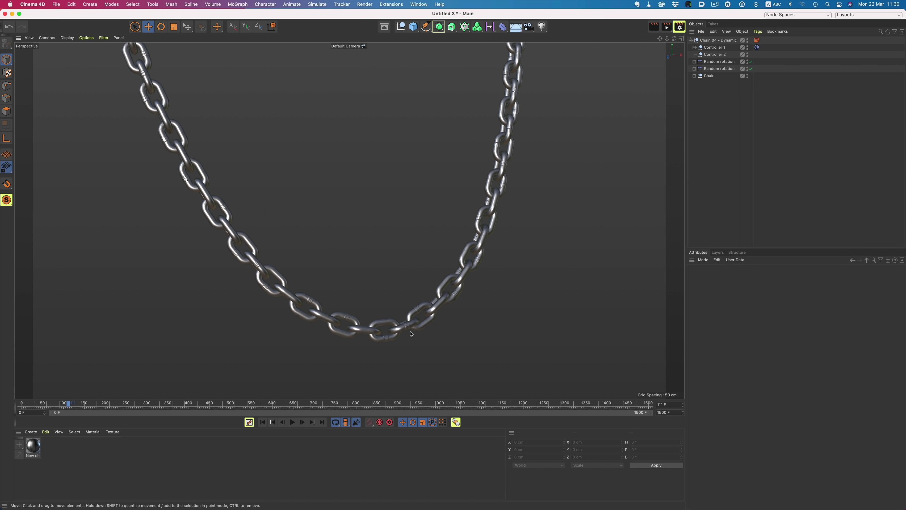
pyautogui.scroll(-8, 401, 337)
pyautogui.click(292, 422)
# Step: Swing the dynamic chain by dragging Controller 2 sideways and then downward
pyautogui.click(479, 116)
pyautogui.moveTo(517, 120); pyautogui.dragTo(633, 129)
pyautogui.moveTo(571, 73); pyautogui.dragTo(576, 162)
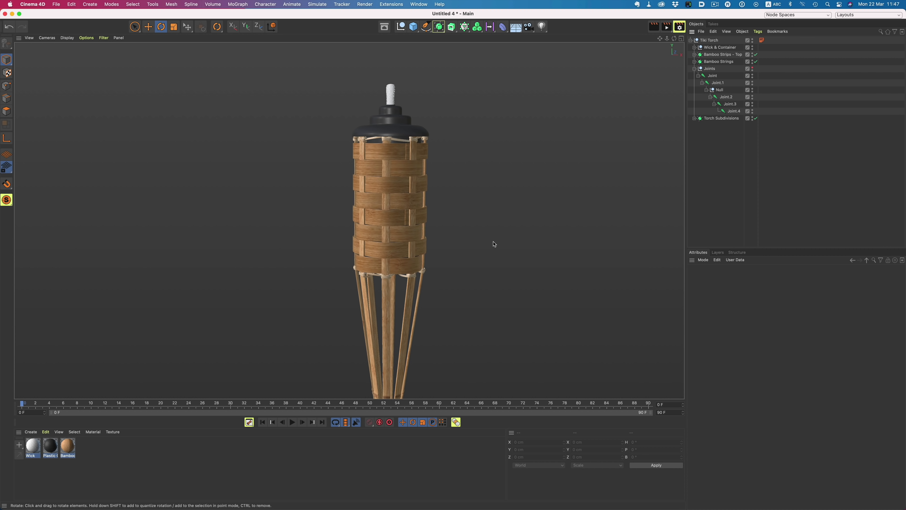
pyautogui.scroll(10, 414, 163)
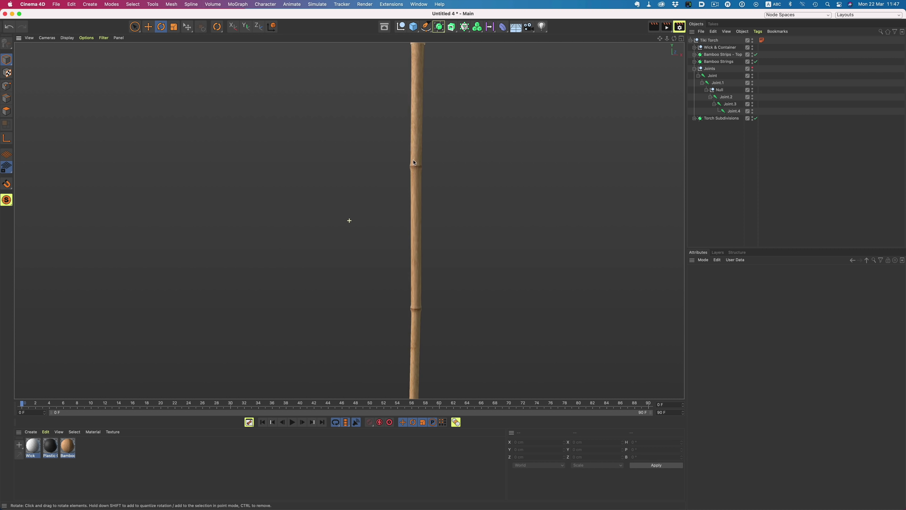
pyautogui.scroll(-5, 414, 162)
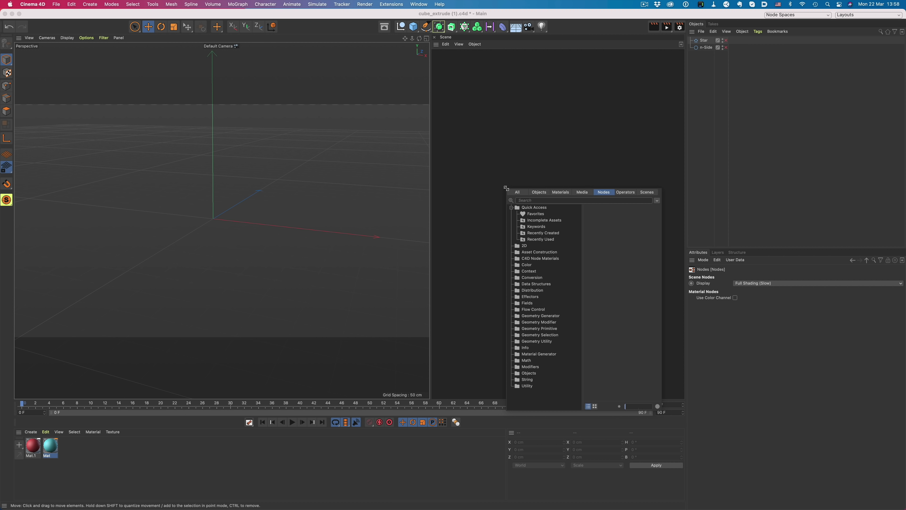
# Step: Add a Cube scene node with Segments X set to 2
pyautogui.write('cube')
pyautogui.press('Return')
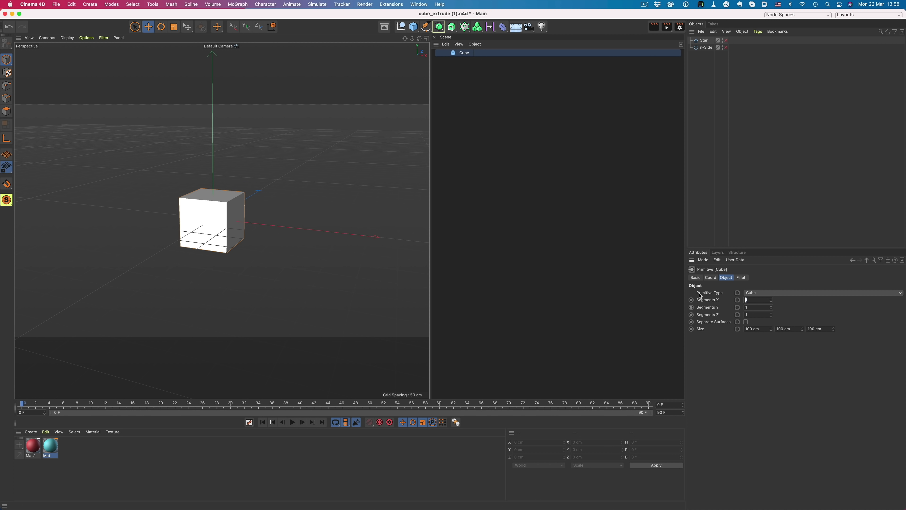
pyautogui.write('2')
pyautogui.press('Tab')
pyautogui.write('2')
# Step: Stack a Subdivide operator on the cube with Iterations 2 and Smooth enabled
pyautogui.doubleClick(503, 242)
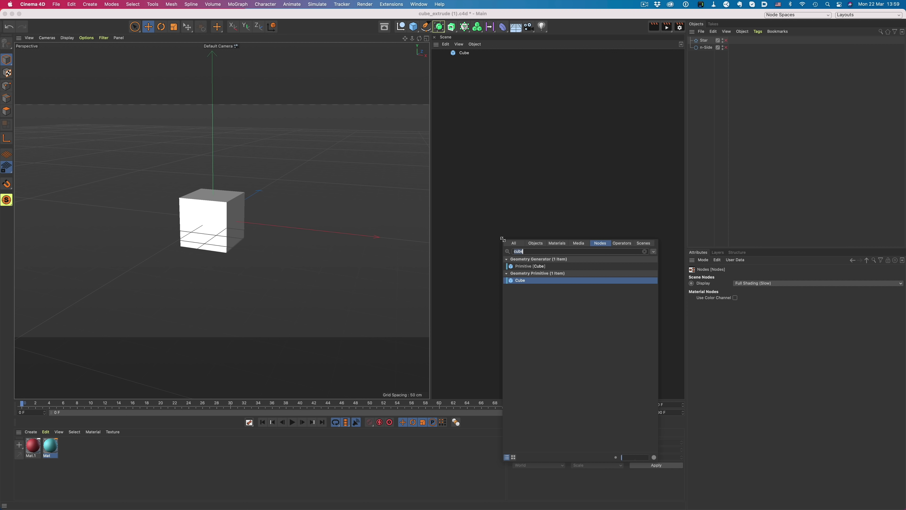
pyautogui.write('subd')
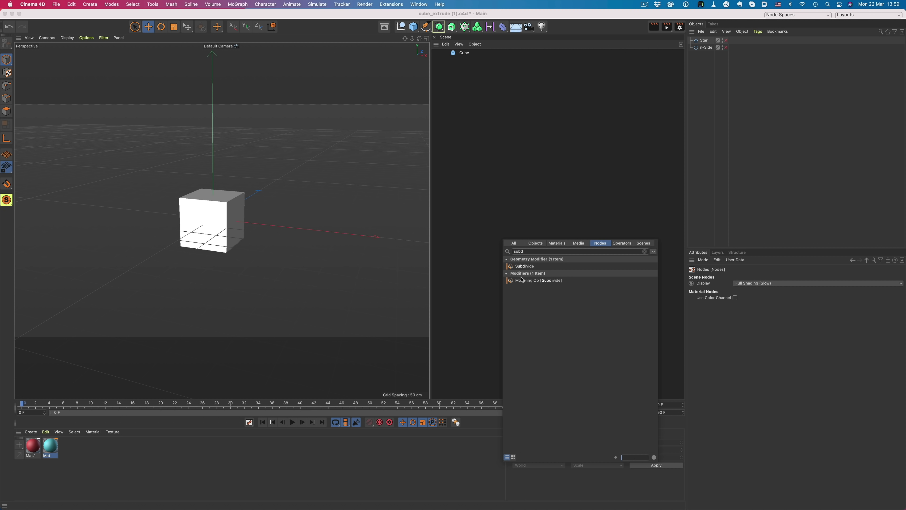
pyautogui.moveTo(531, 123); pyautogui.dragTo(466, 54)
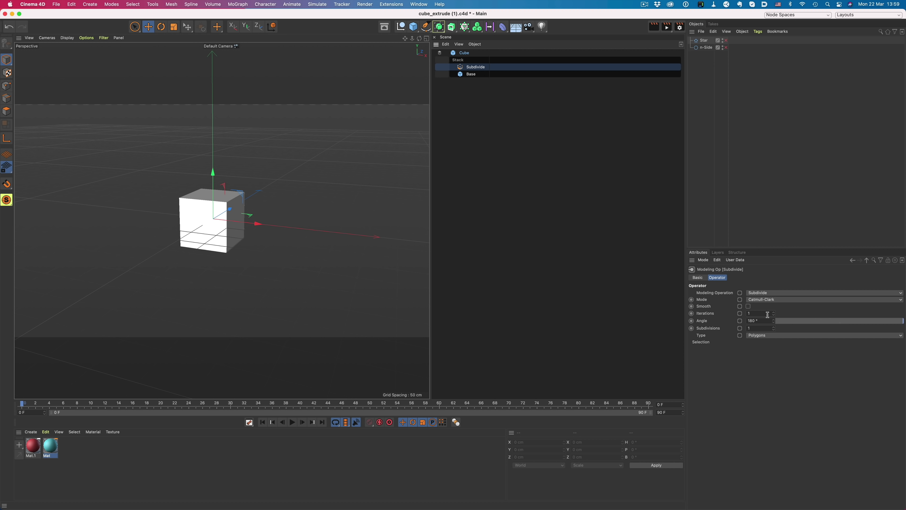
pyautogui.click(759, 312)
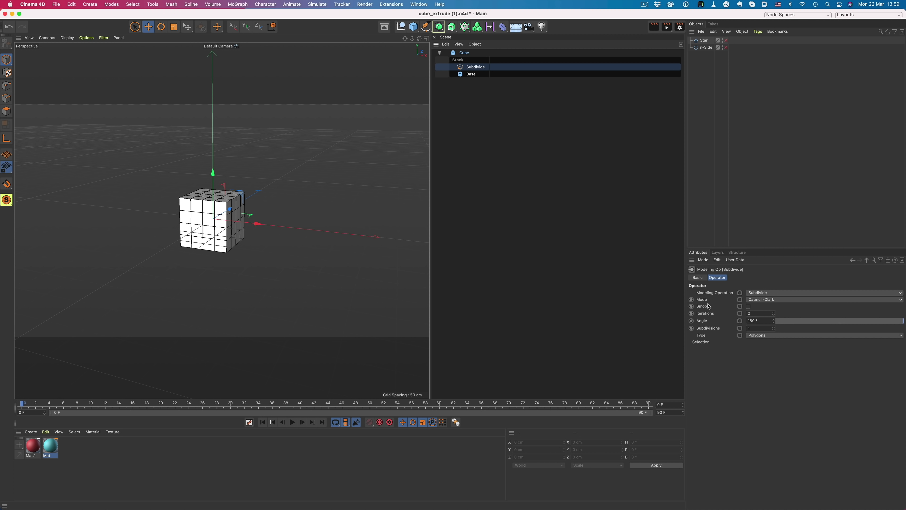
pyautogui.click(748, 307)
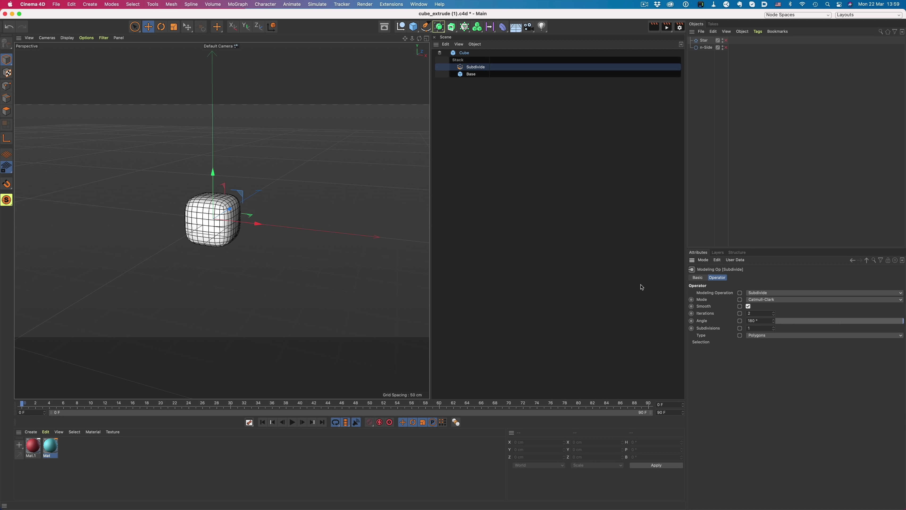
pyautogui.click(609, 281)
# Step: Add a Random Selection operator to the cube's stack
pyautogui.hotkey('shift', 'c')
pyautogui.write('random')
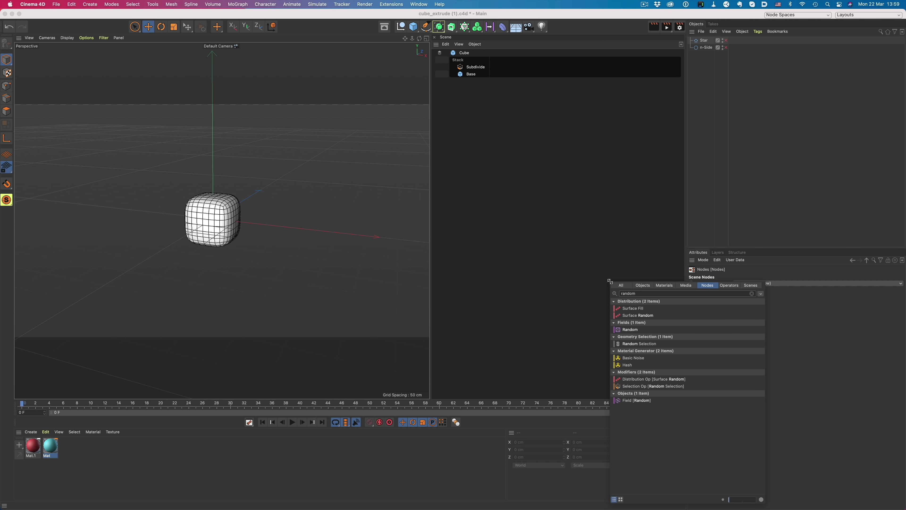
pyautogui.moveTo(639, 386); pyautogui.dragTo(478, 74)
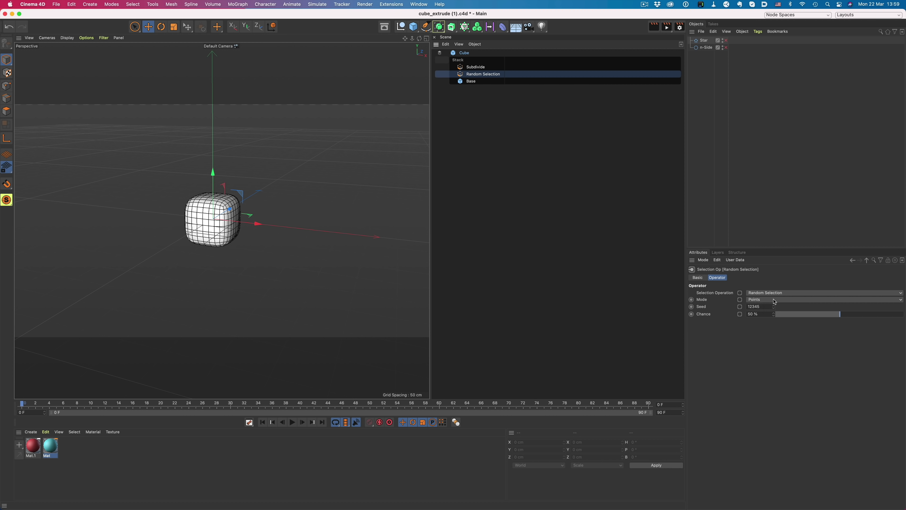
pyautogui.hotkey('shift', 'c')
# Step: Add an Extrude operator above Subdivide with Use Islands on and 90 cm Offset
pyautogui.write('extrud')
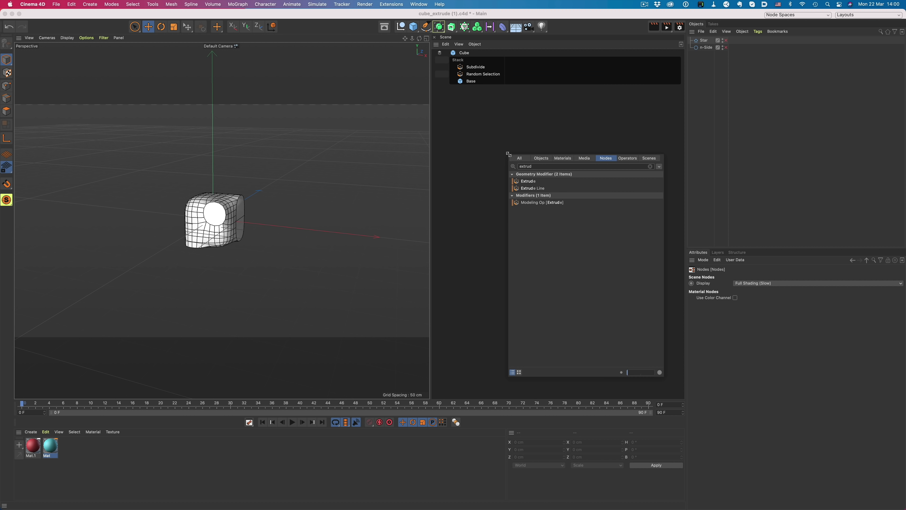
pyautogui.moveTo(543, 202); pyautogui.dragTo(478, 66)
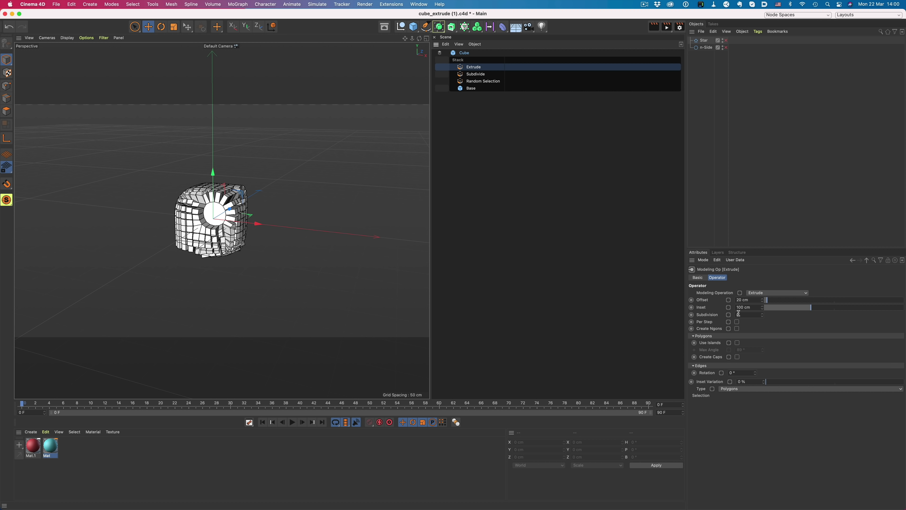
pyautogui.click(736, 343)
pyautogui.moveTo(762, 300); pyautogui.dragTo(677, 300)
# Step: Add Invert Selection under Extrude and apply both materials to the Cube
pyautogui.hotkey('shift', 'c')
pyautogui.write('invert')
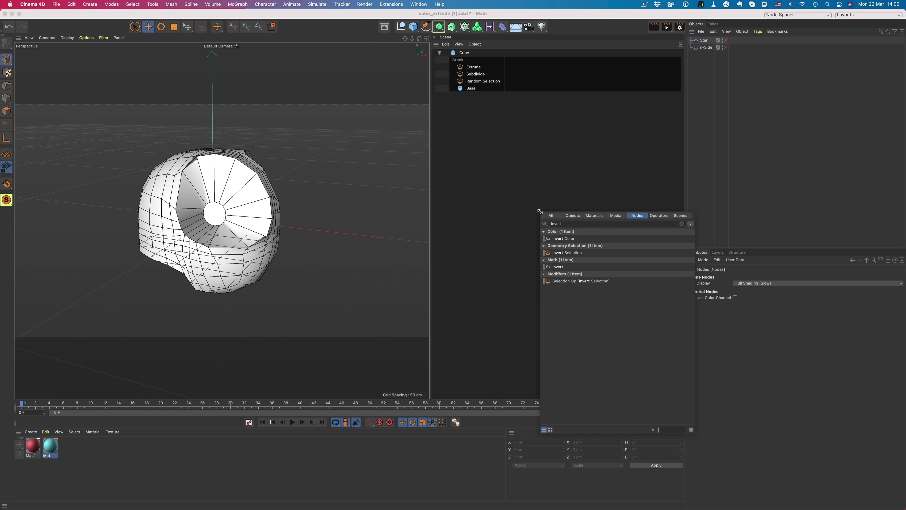
pyautogui.moveTo(565, 281); pyautogui.dragTo(472, 71)
pyautogui.moveTo(91, 463); pyautogui.dragTo(466, 55)
# Step: Insert Set Selection between Extrude and Invert Selection, and swap the Material Ops for red caps
pyautogui.hotkey('shift', 'c')
pyautogui.write('set')
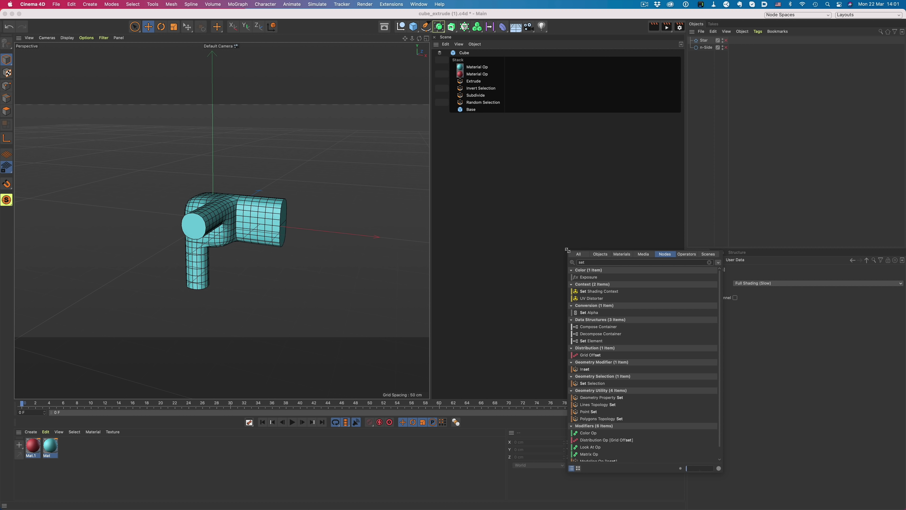
pyautogui.write(' se')
pyautogui.moveTo(614, 411); pyautogui.dragTo(476, 85)
pyautogui.click(754, 313)
pyautogui.click(477, 73)
pyautogui.moveTo(476, 74); pyautogui.dragTo(476, 66)
pyautogui.click(655, 133)
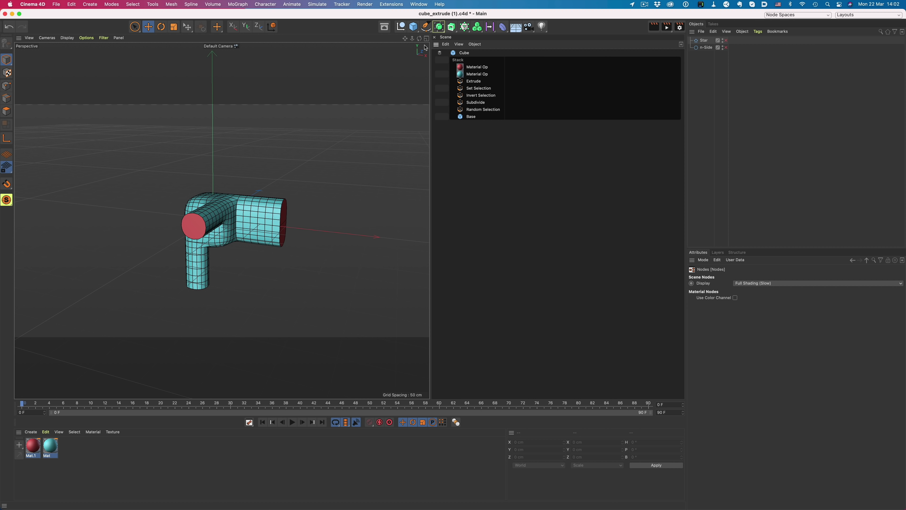
# Step: Show the cube's operators as a graph in an enlarged Node Editor
pyautogui.click(419, 4)
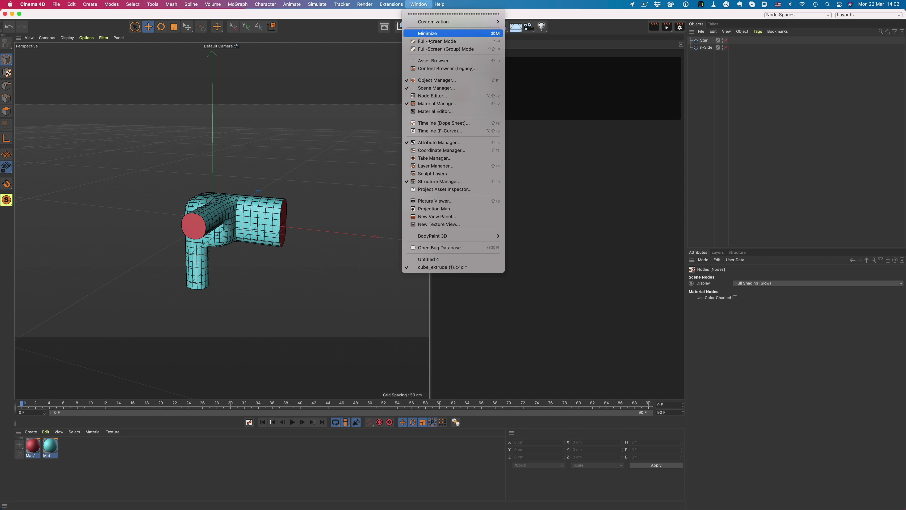
pyautogui.click(442, 95)
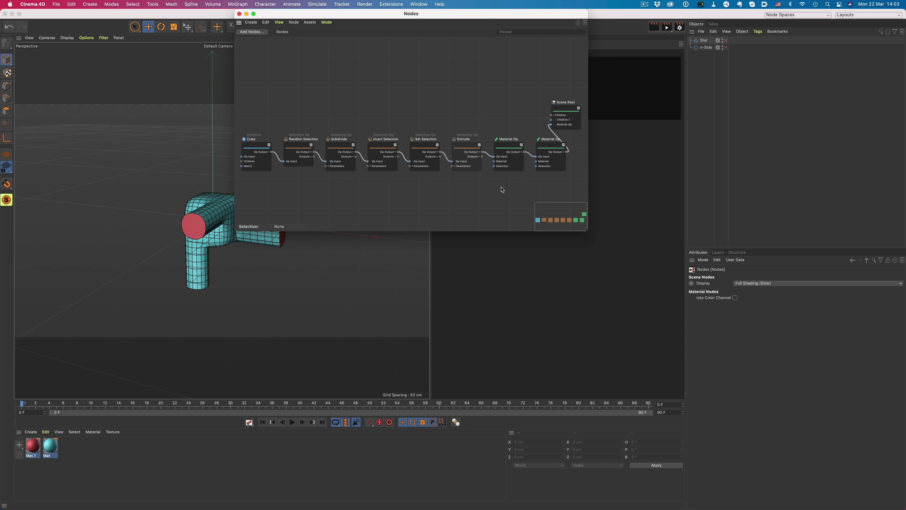
pyautogui.moveTo(588, 229); pyautogui.dragTo(712, 322)
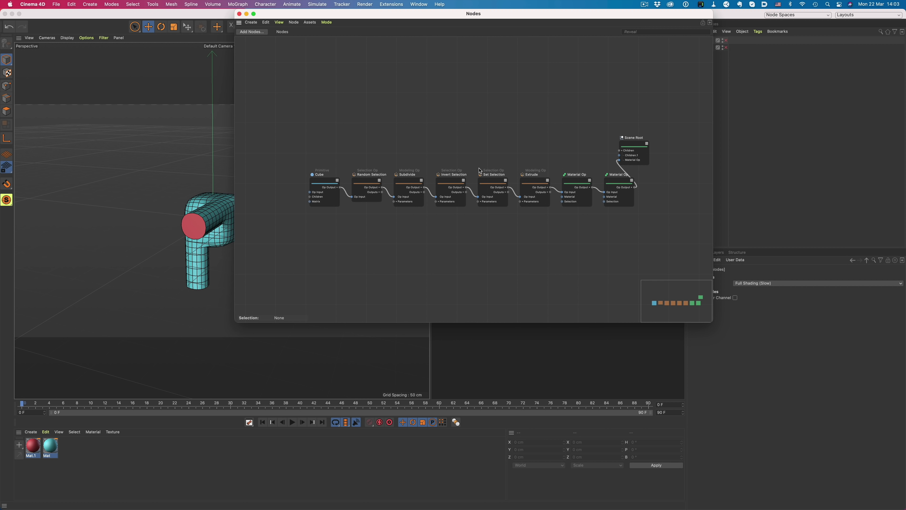
pyautogui.click(481, 172)
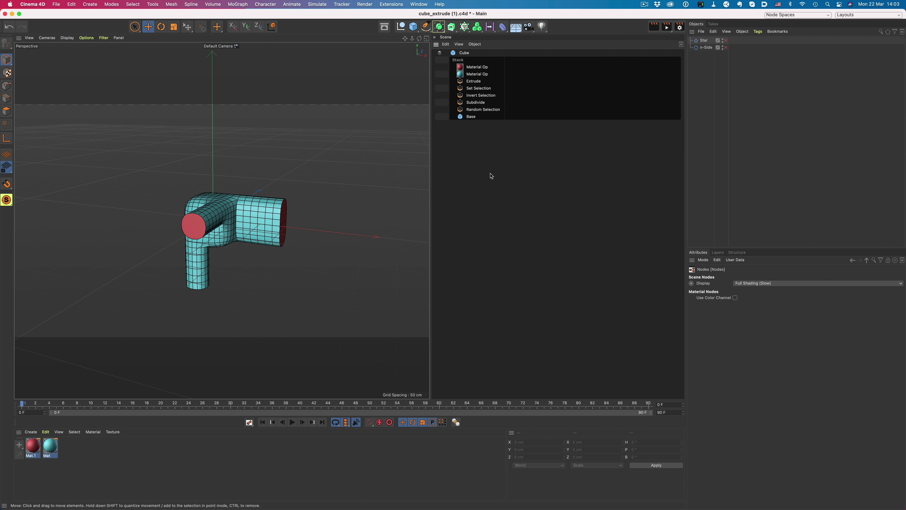
# Step: Raise Random Selection's Chance to 66% and collapse the cube's operator stack
pyautogui.click(483, 109)
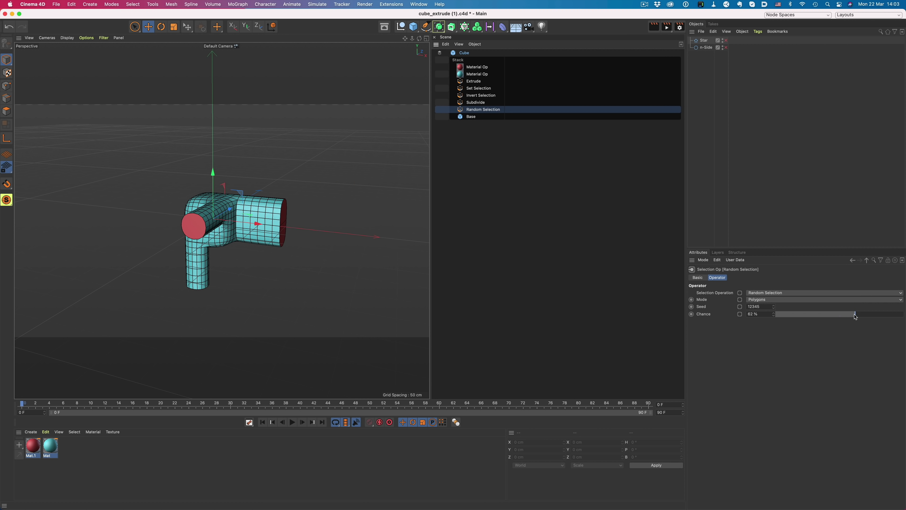
pyautogui.moveTo(854, 315)
pyautogui.mouseDown()
pyautogui.moveTo(835, 316)
pyautogui.moveTo(861, 316)
pyautogui.mouseUp()
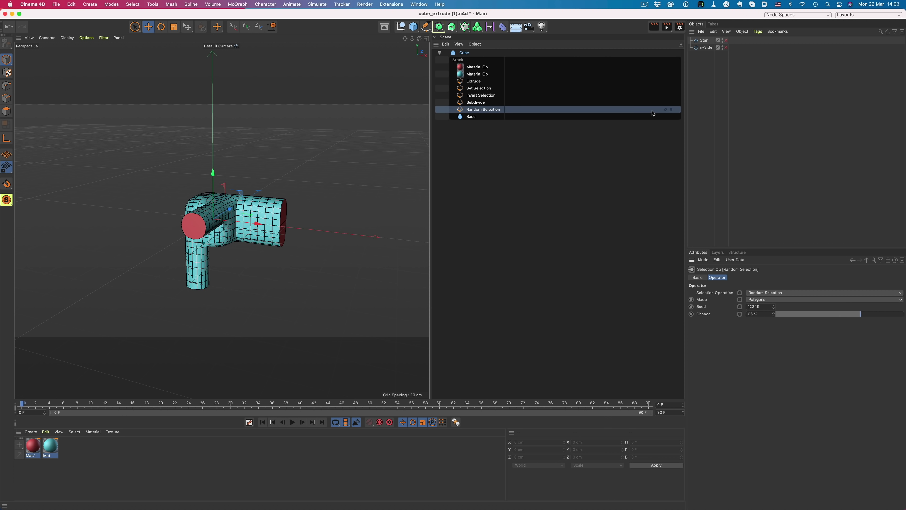
pyautogui.click(631, 134)
pyautogui.click(486, 52)
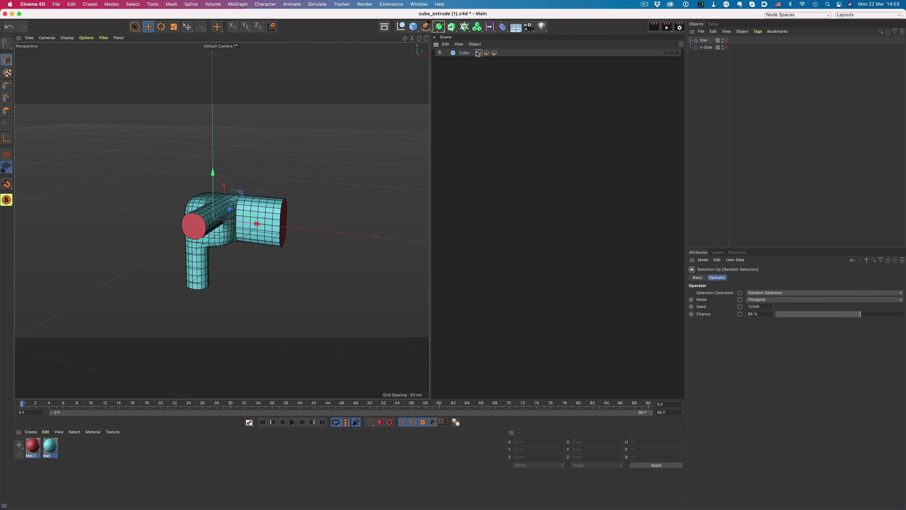
pyautogui.click(514, 150)
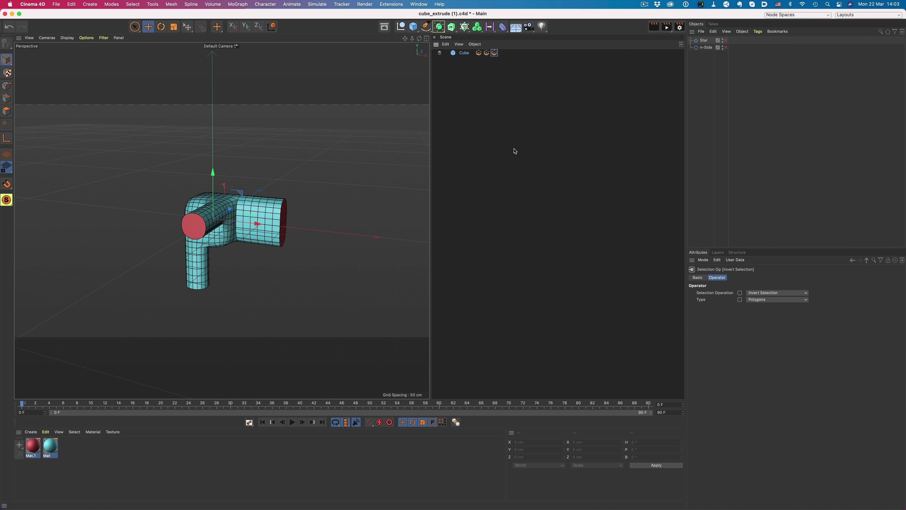
# Step: Add a Sweep node to the scene graph and expand its inputs
pyautogui.doubleClick(510, 142)
pyautogui.write('sweep')
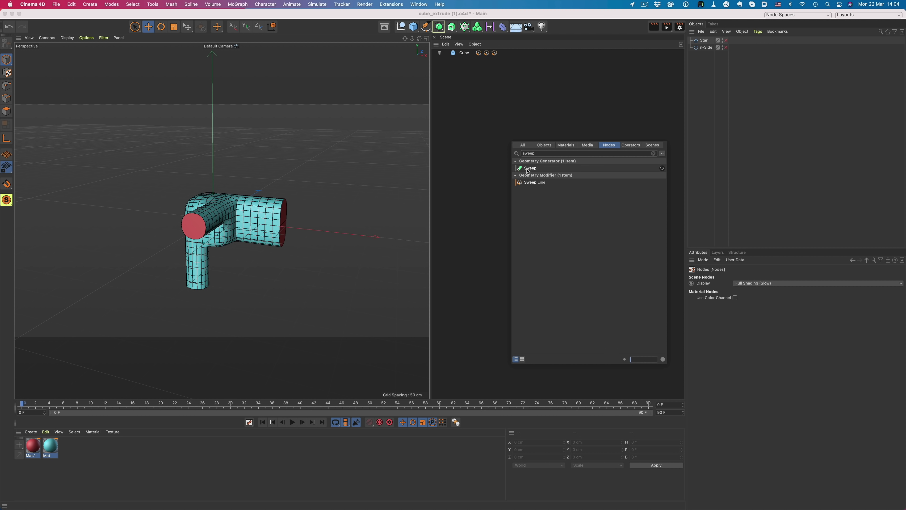
pyautogui.moveTo(528, 170); pyautogui.dragTo(493, 103)
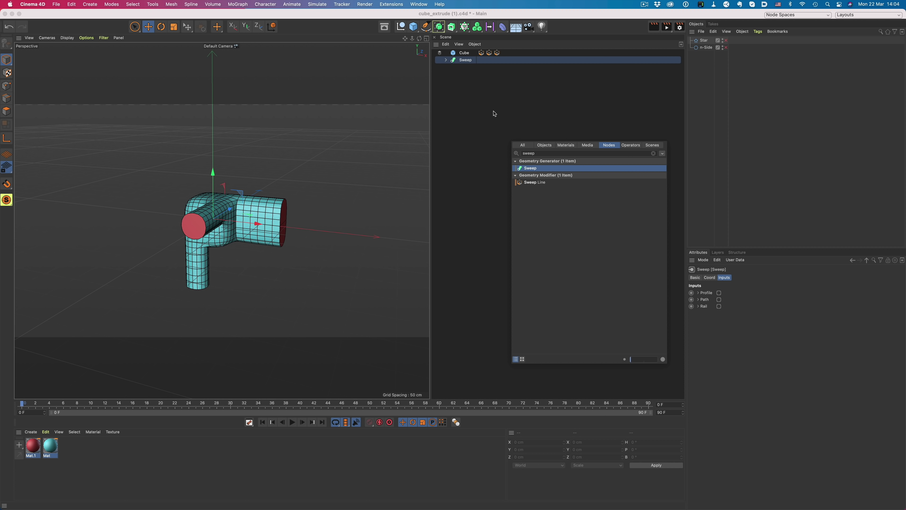
pyautogui.click(493, 113)
pyautogui.click(445, 60)
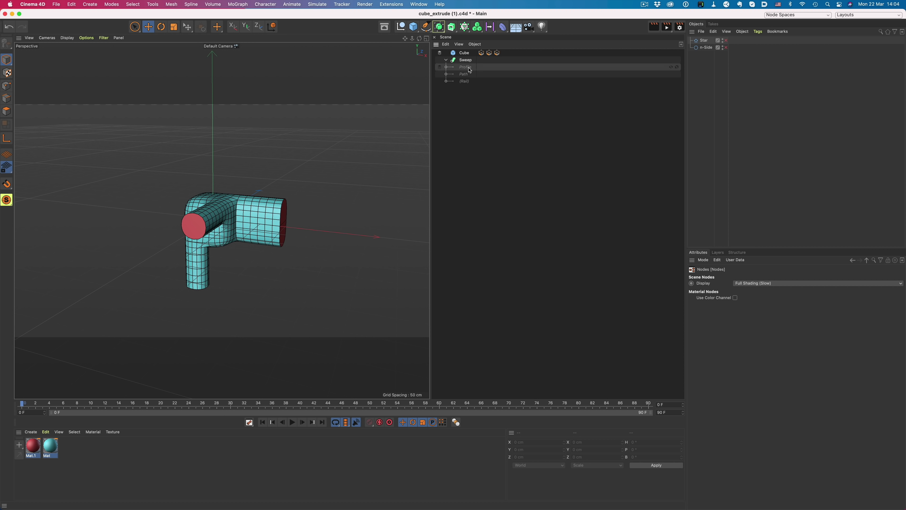
# Step: Enable the Star and n-Side splines and connect them as the Sweep's Path and Profile
pyautogui.click(725, 39)
pyautogui.click(725, 48)
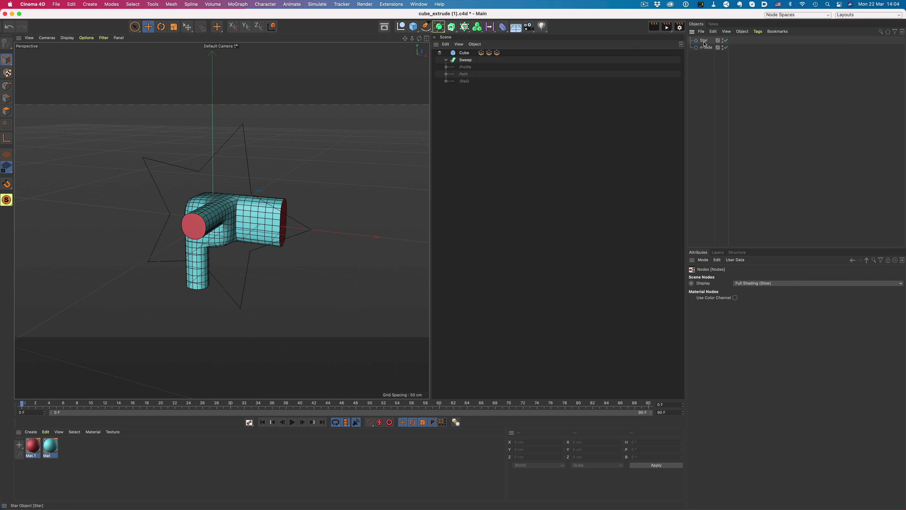
pyautogui.moveTo(703, 40); pyautogui.dragTo(469, 76)
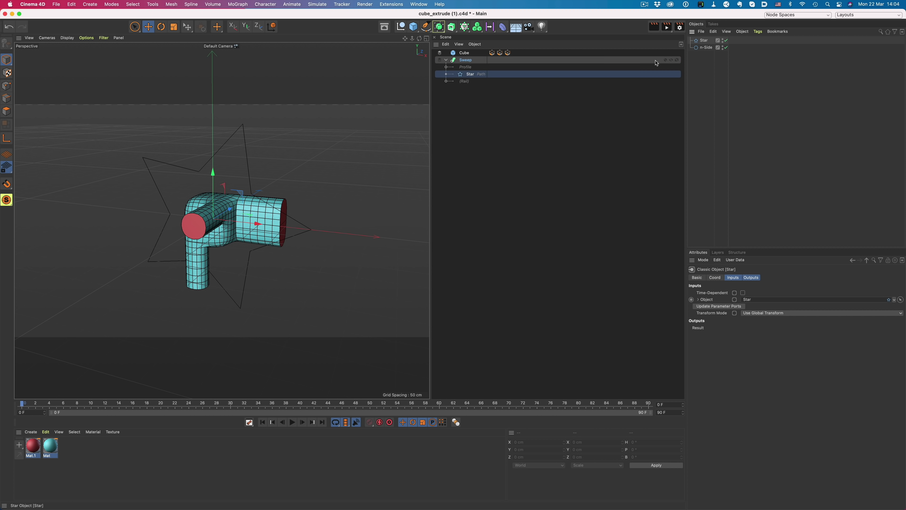
pyautogui.moveTo(705, 47); pyautogui.dragTo(467, 68)
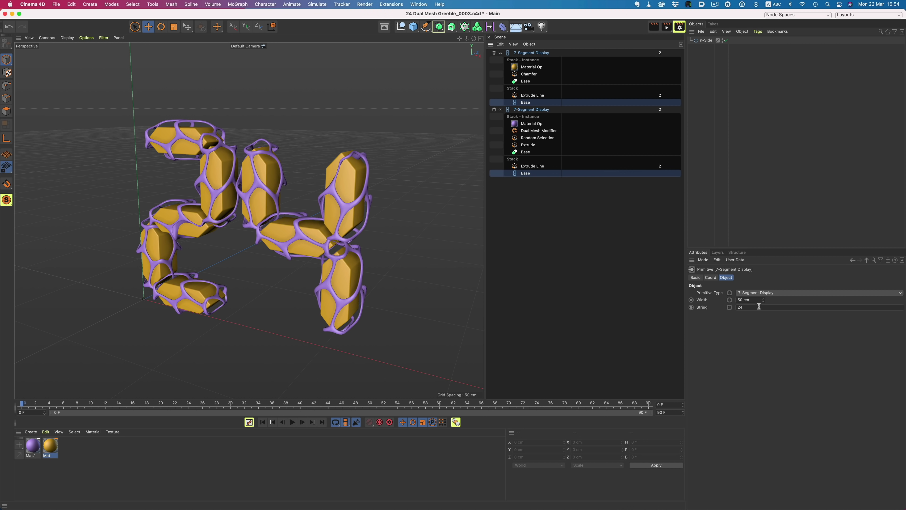
# Step: Change the 7-Segment Display string to 12 and set the Dual Mesh Modifier Inset to 25%
pyautogui.doubleClick(759, 307)
pyautogui.write('12')
pyautogui.press('Return')
pyautogui.click(539, 131)
pyautogui.moveTo(788, 314); pyautogui.dragTo(774, 302)
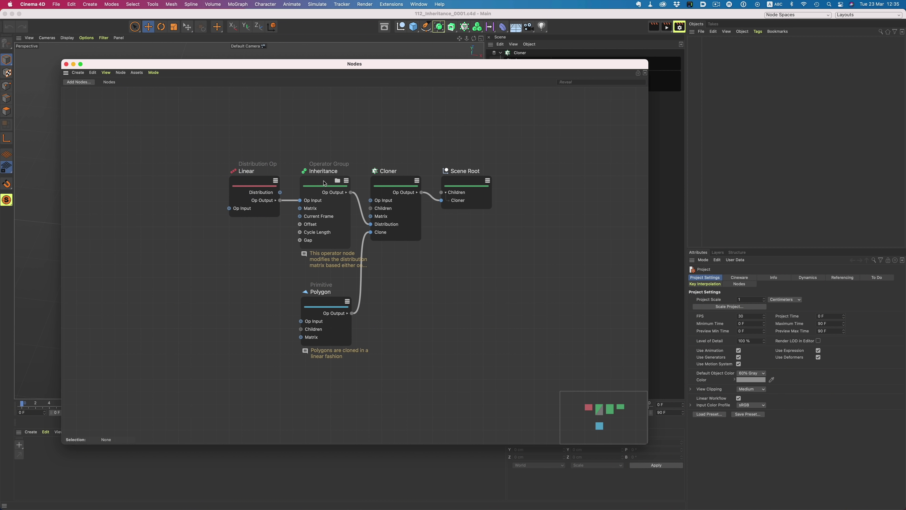
# Step: Inside the Inheritance group, add a Port Inspector on Color, frame all, and inspect Fit Range's Result
pyautogui.doubleClick(324, 182)
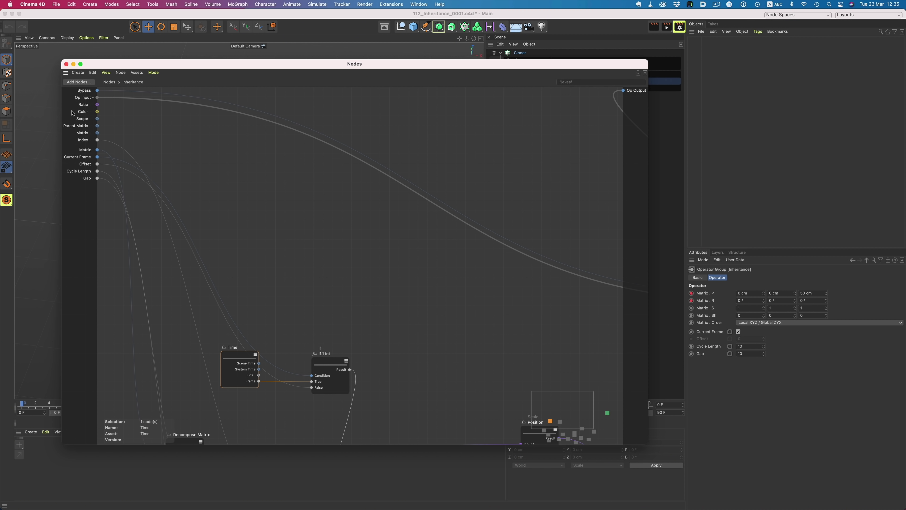
pyautogui.rightClick(83, 113)
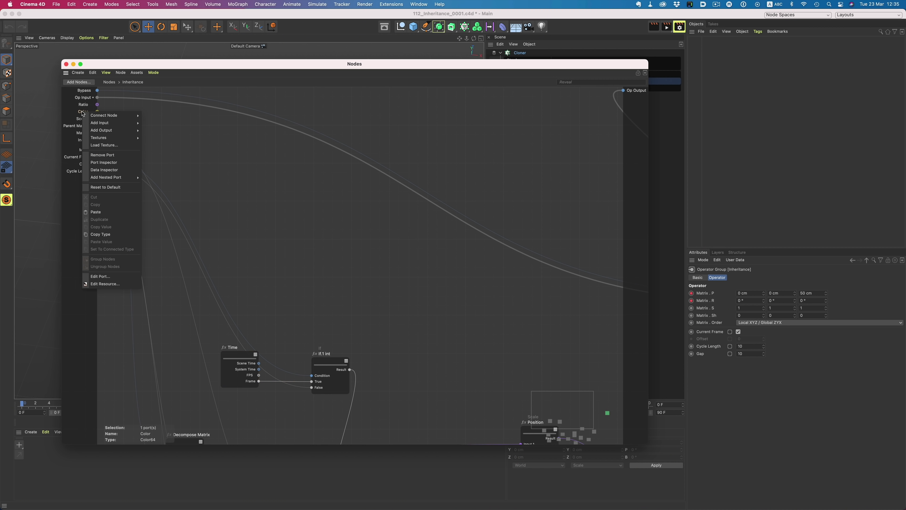
pyautogui.click(104, 162)
pyautogui.moveTo(144, 112); pyautogui.dragTo(190, 139)
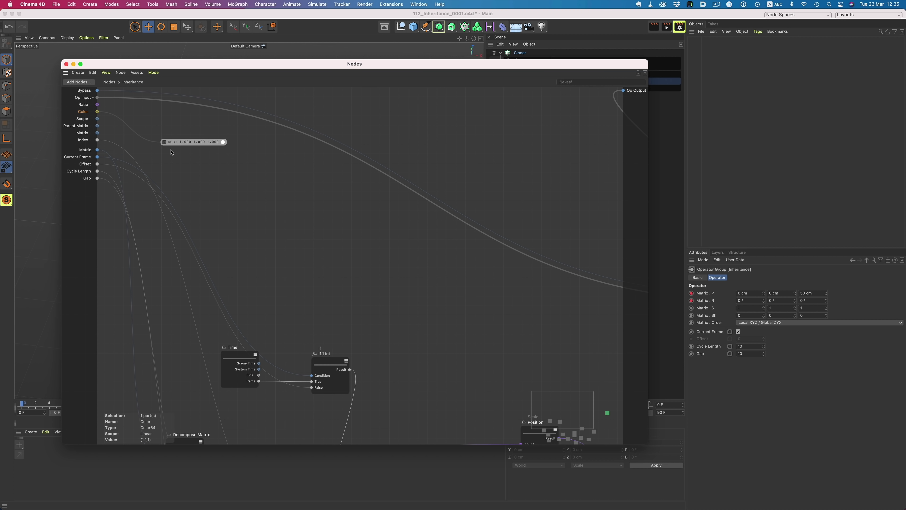
pyautogui.press('h')
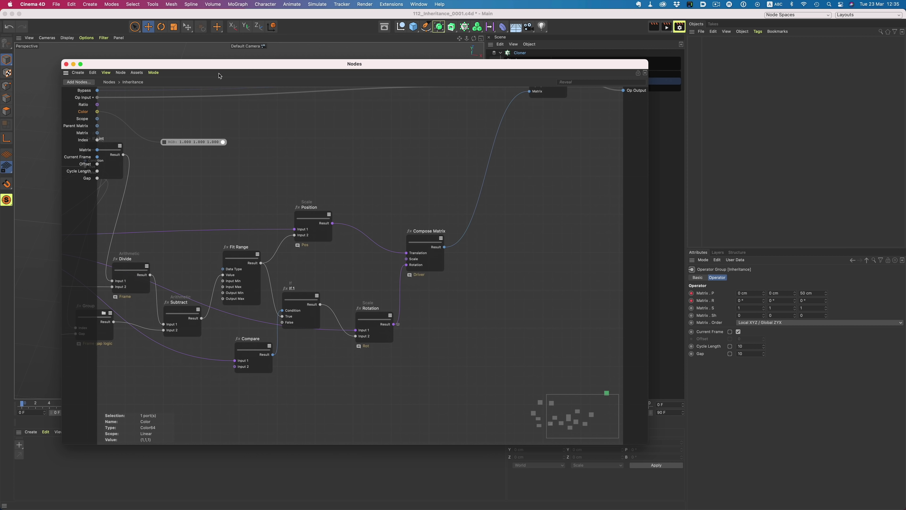
pyautogui.rightClick(261, 262)
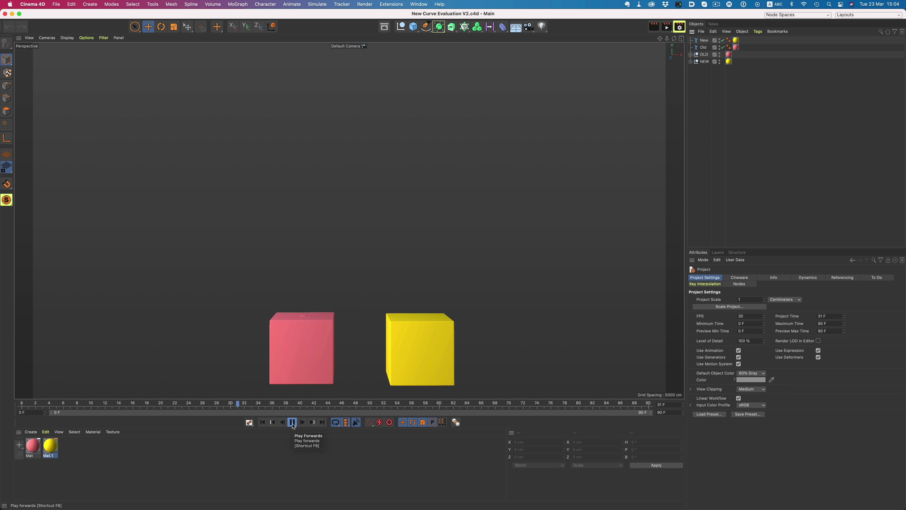
# Step: In the F-Curve timeline, shorten the frame-0 key's tangent and open its Tangent Preset options
pyautogui.hotkey('shift', 'F3')
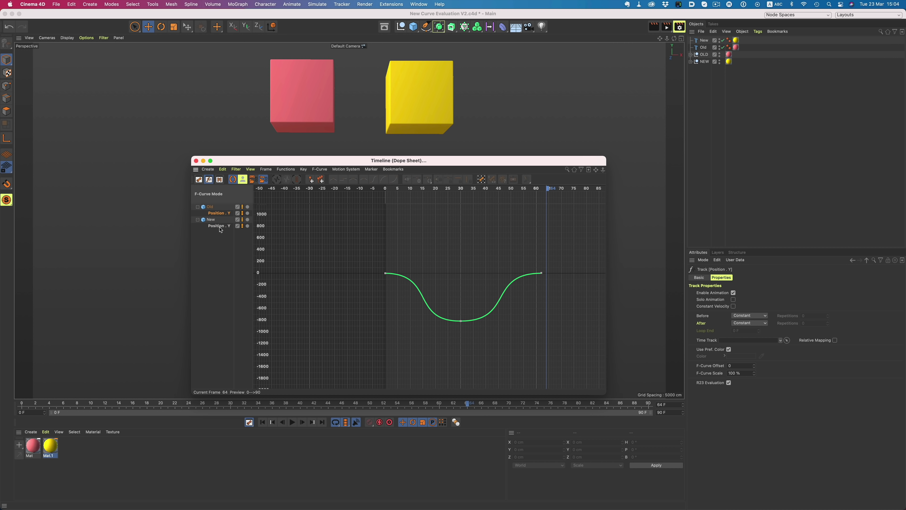
pyautogui.click(386, 274)
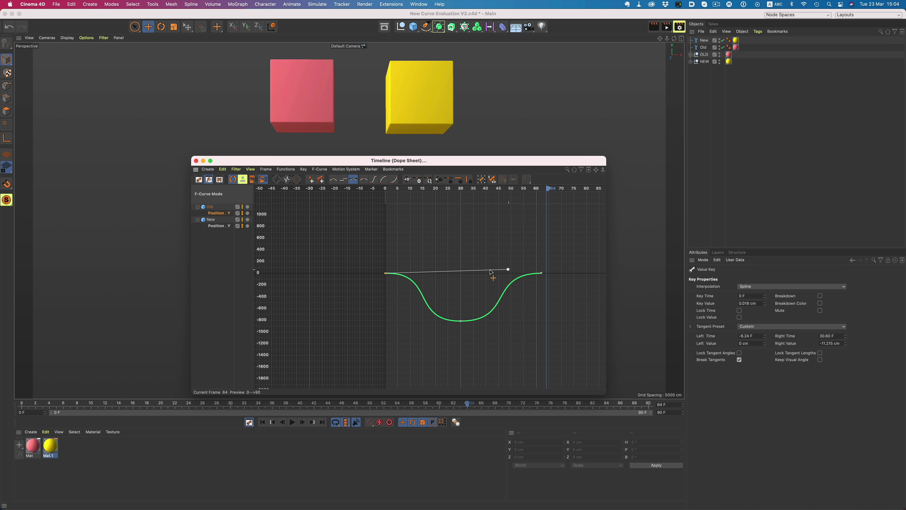
pyautogui.moveTo(507, 275); pyautogui.dragTo(461, 274)
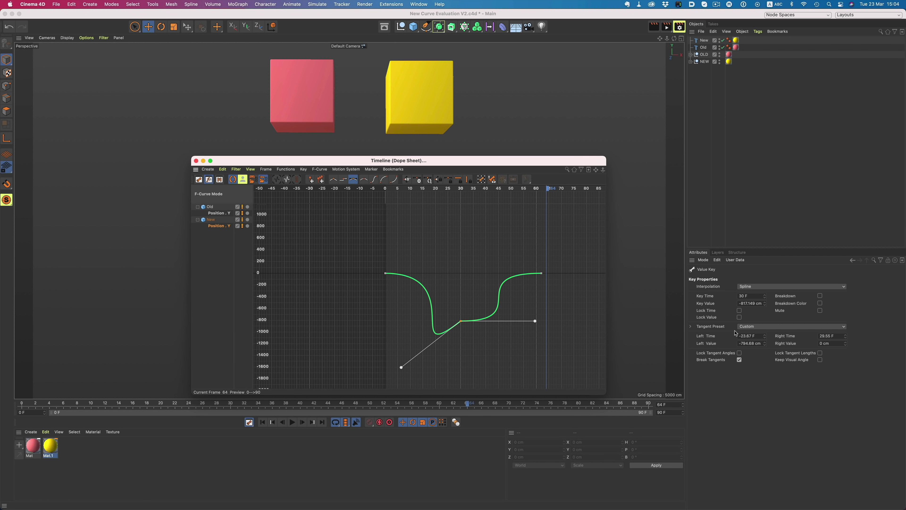
pyautogui.click(711, 326)
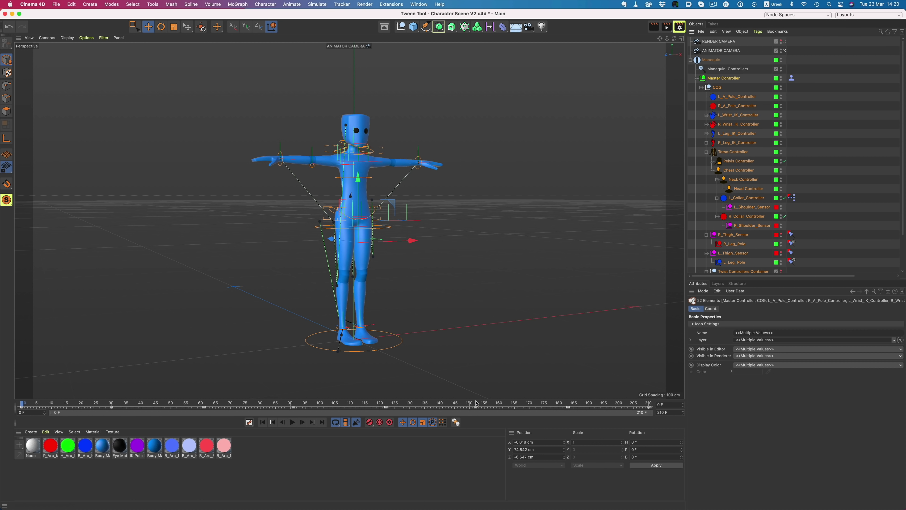
pyautogui.moveTo(476, 403); pyautogui.dragTo(512, 408)
# Step: Tween breakdown poses: blend the character toward the next key and slide the cube to -39%
pyautogui.click(456, 421)
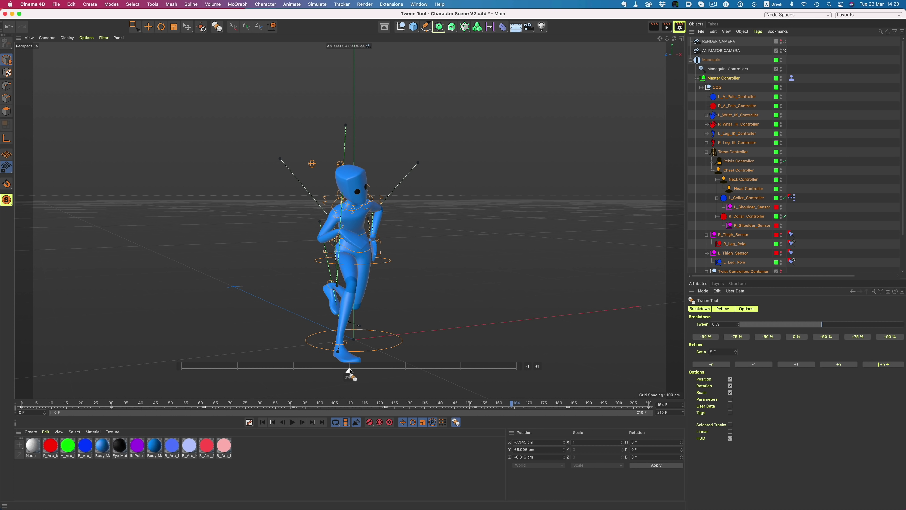
pyautogui.moveTo(352, 376); pyautogui.dragTo(412, 372)
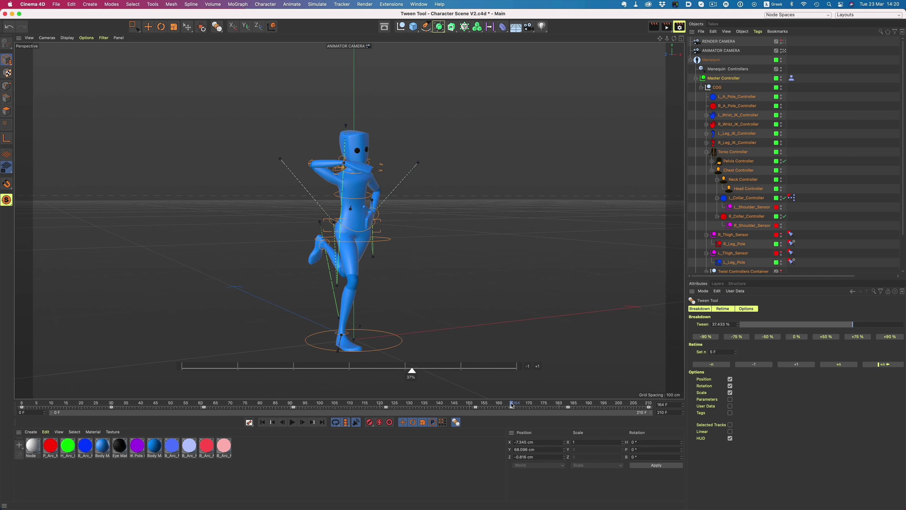
pyautogui.click(502, 405)
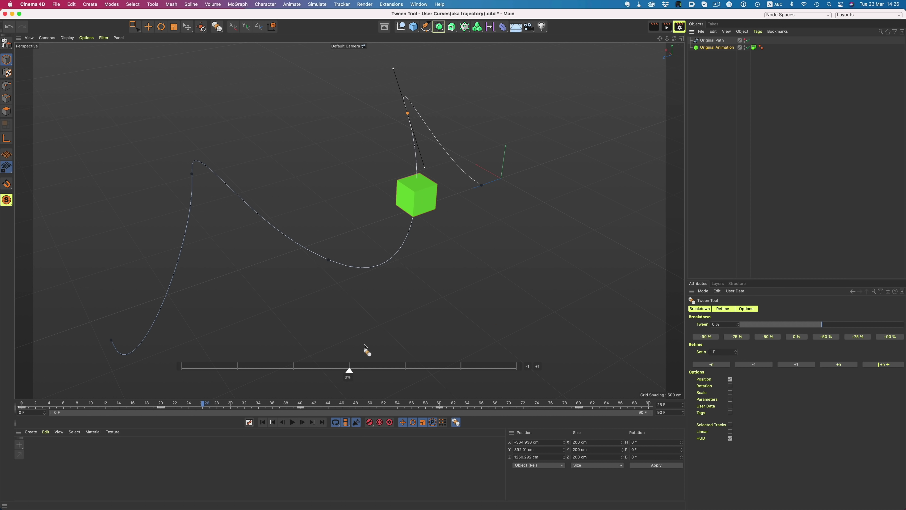
pyautogui.moveTo(350, 371); pyautogui.dragTo(314, 366)
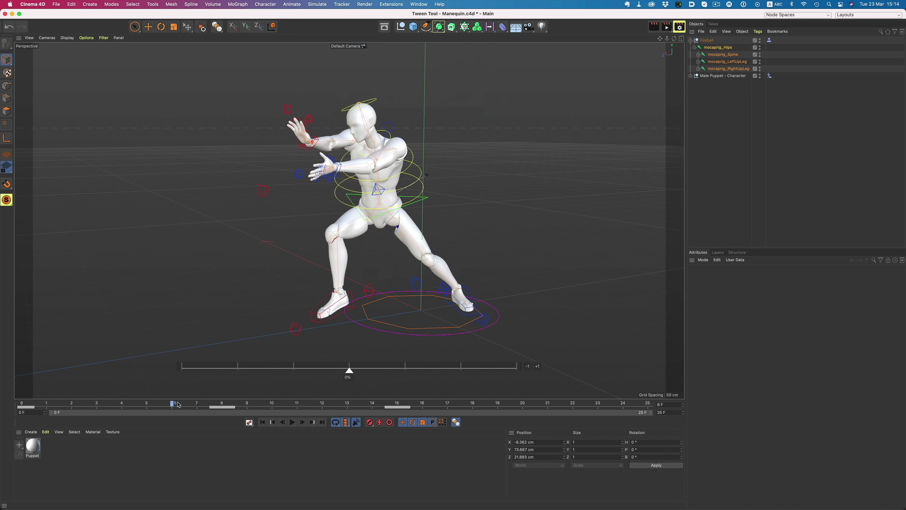
pyautogui.moveTo(58, 403); pyautogui.dragTo(107, 405)
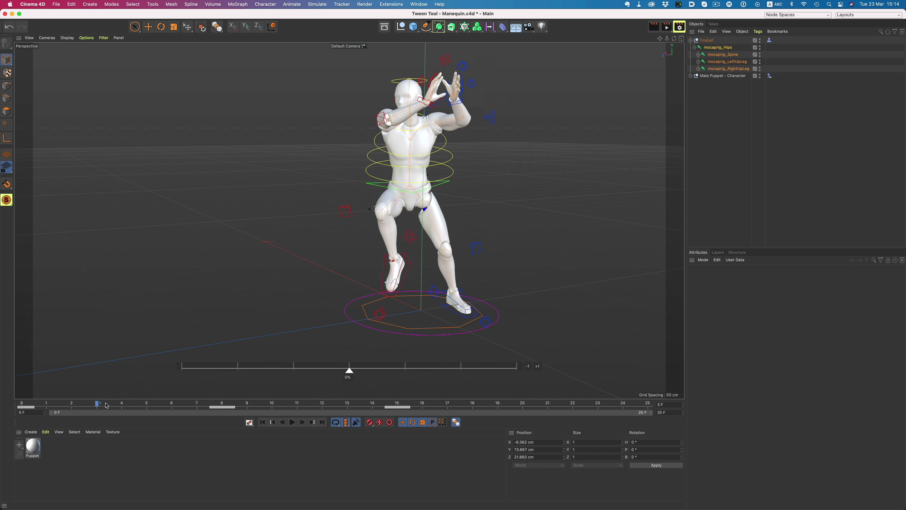
pyautogui.click(457, 423)
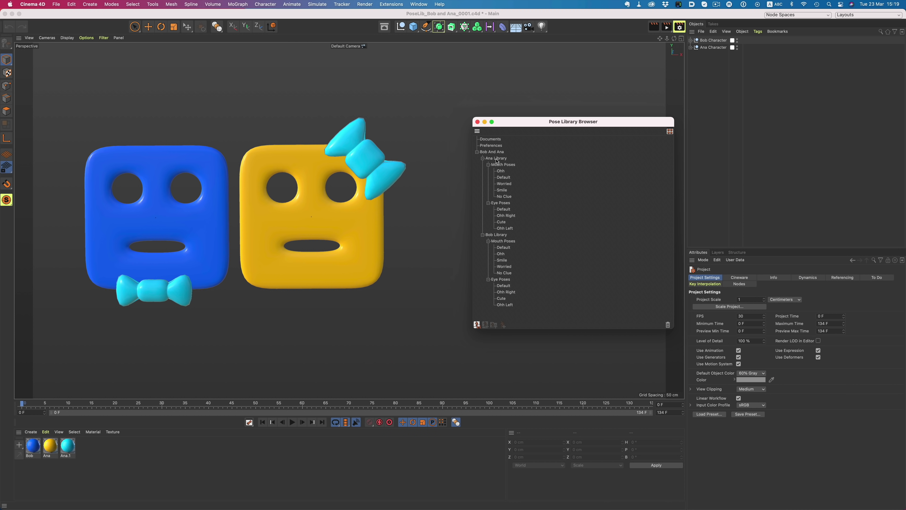
# Step: Add Ana Library to Documents and blend Ana's mouth into the Ohh pose
pyautogui.moveTo(493, 140); pyautogui.dragTo(493, 141)
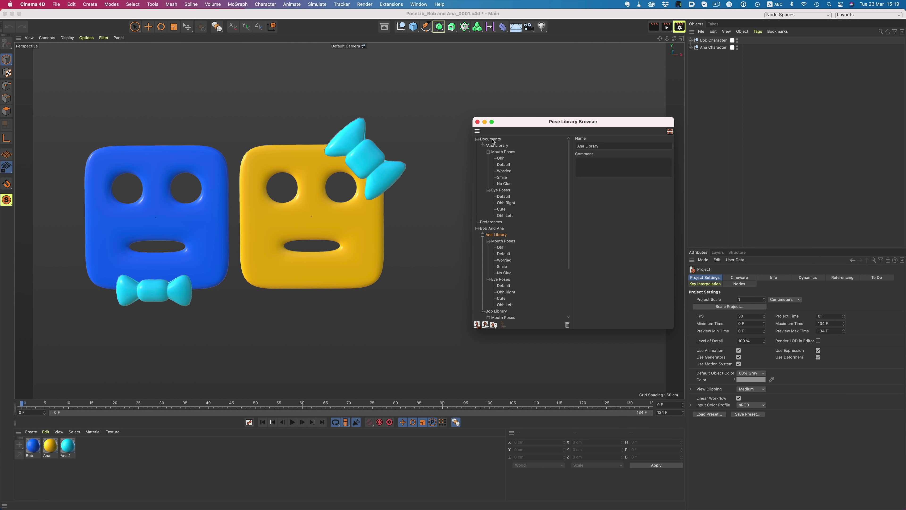
pyautogui.click(669, 132)
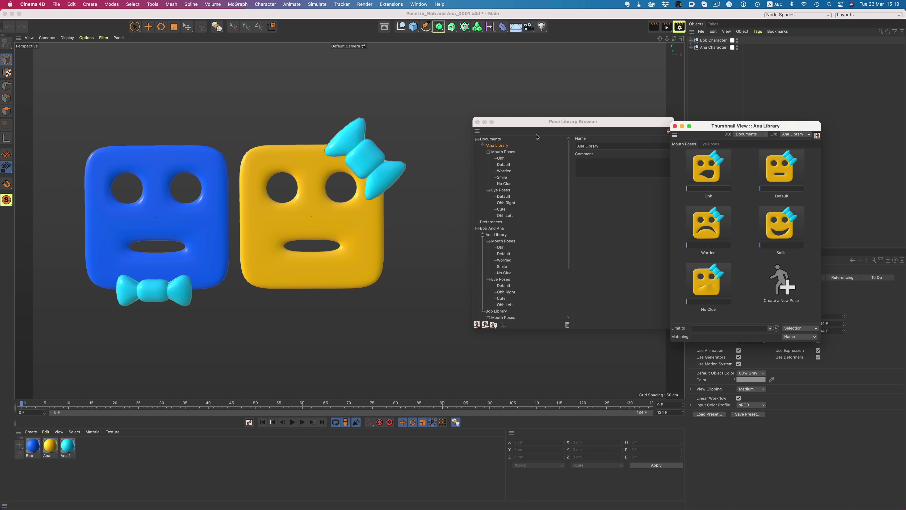
pyautogui.click(476, 122)
pyautogui.moveTo(747, 126); pyautogui.dragTo(546, 132)
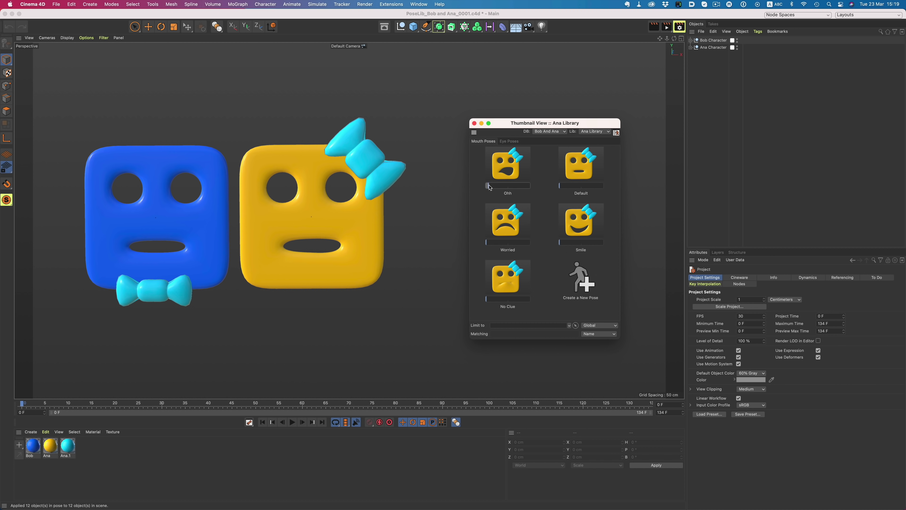
pyautogui.moveTo(489, 187); pyautogui.dragTo(508, 188)
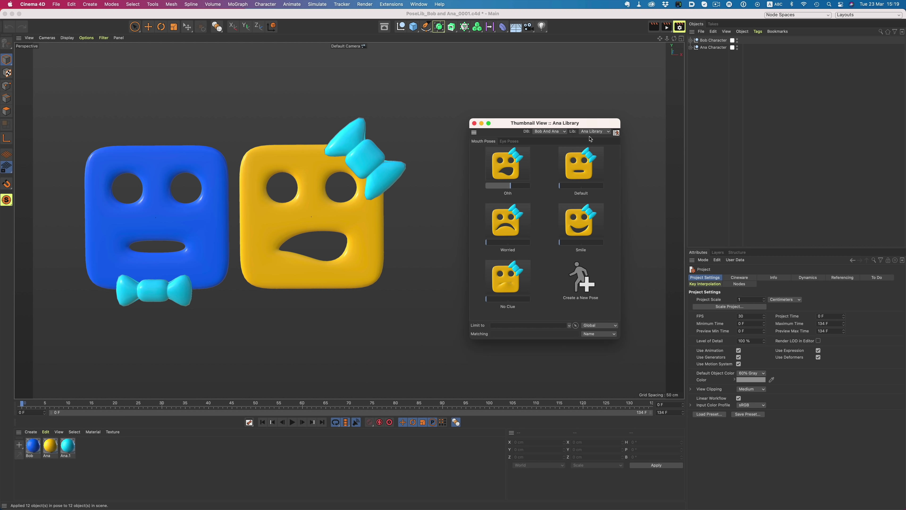
# Step: Switch to Bob Library and apply the Smile pose to Bob
pyautogui.click(593, 145)
pyautogui.moveTo(490, 242); pyautogui.dragTo(527, 243)
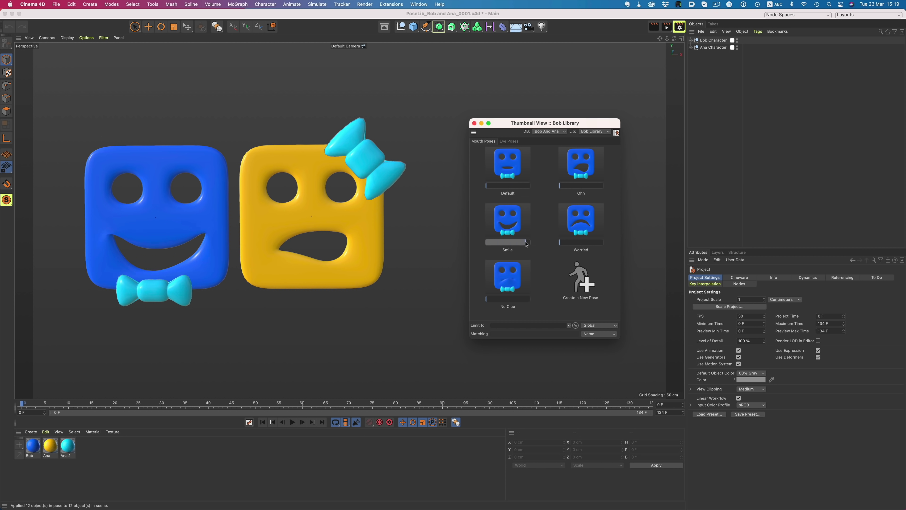
pyautogui.moveTo(528, 243); pyautogui.dragTo(511, 243)
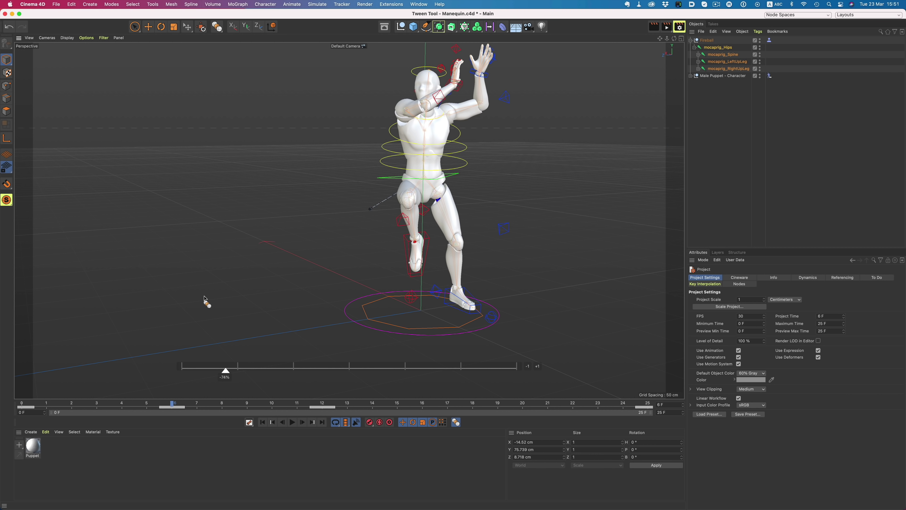
# Step: Open the Dope Sheet and save its current filter settings as the preset 'My Preset'
pyautogui.hotkey('shift', 'F3')
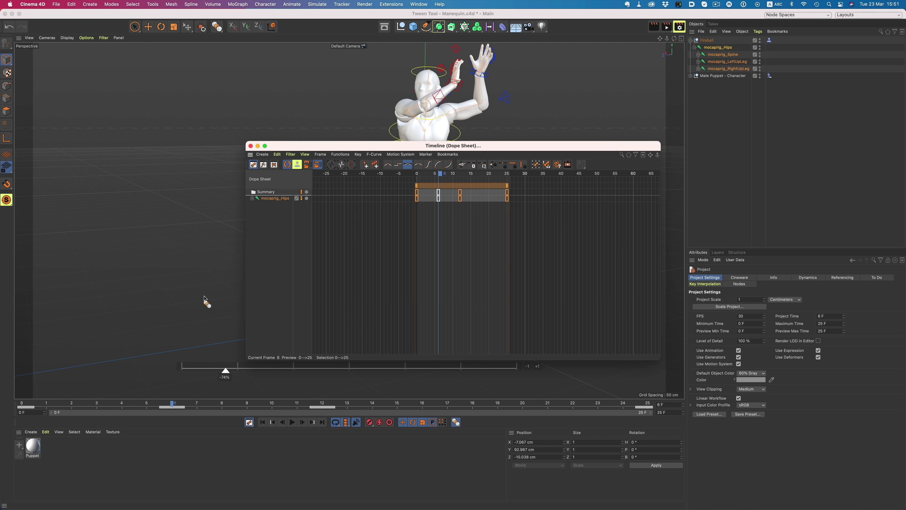
pyautogui.moveTo(309, 148); pyautogui.dragTo(267, 197)
pyautogui.click(249, 203)
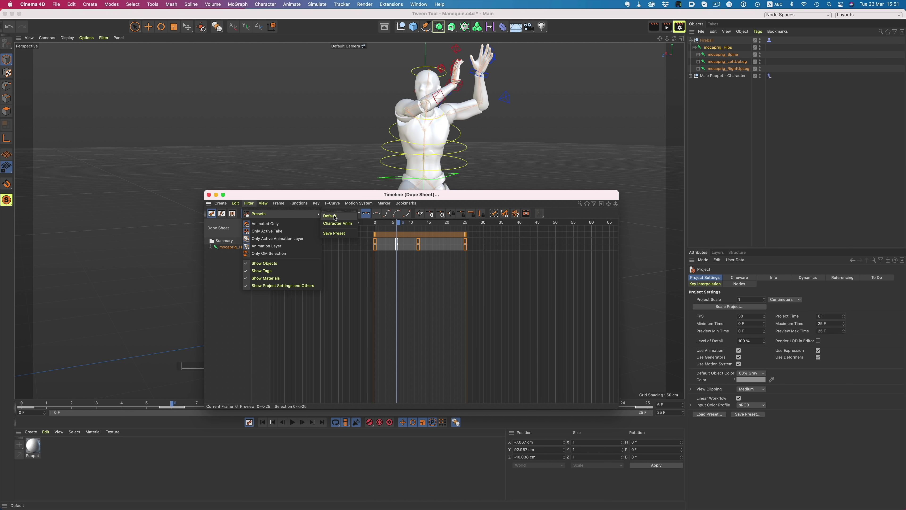
pyautogui.click(334, 233)
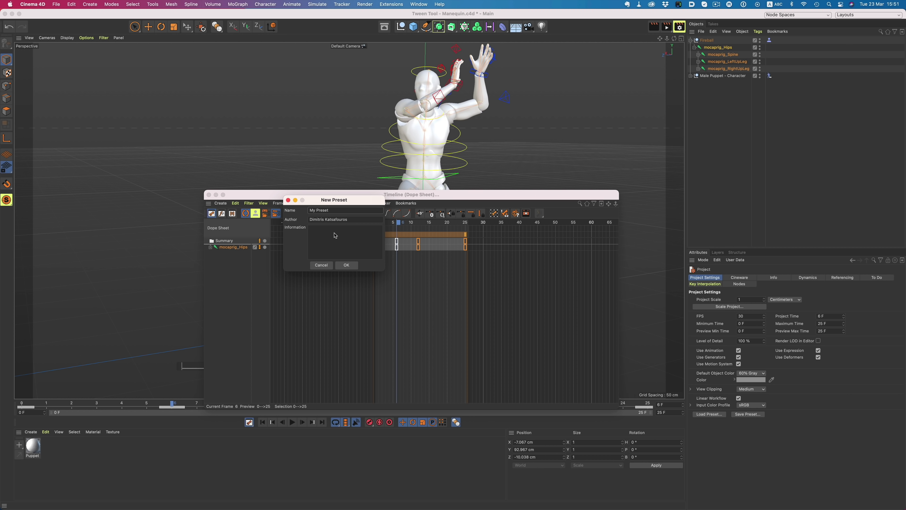
pyautogui.press('Return')
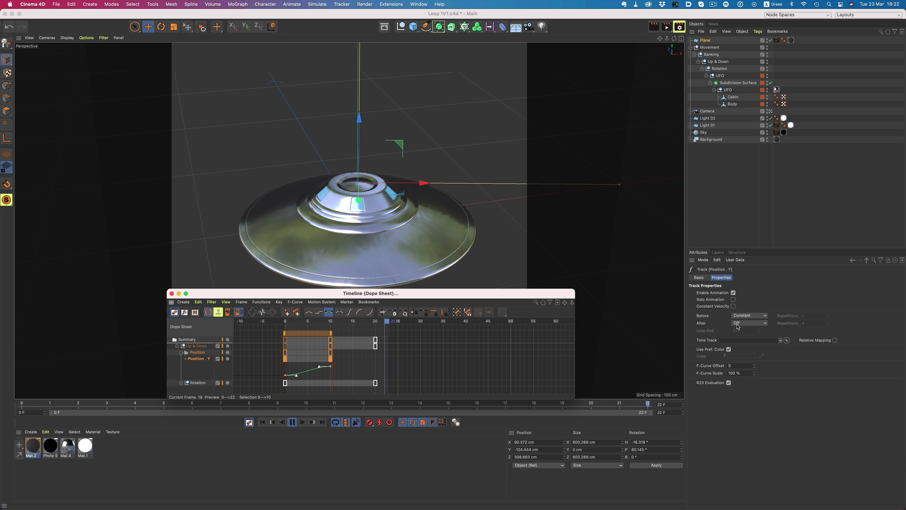
# Step: Set Position Y's After behaviour to Loop and steepen its tangents at frames 10 and 0
pyautogui.click(738, 323)
pyautogui.click(751, 373)
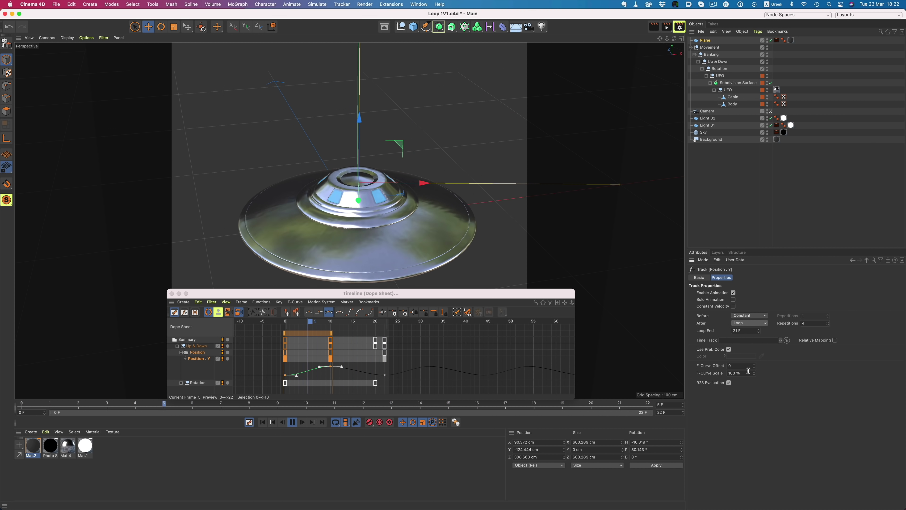
pyautogui.click(319, 368)
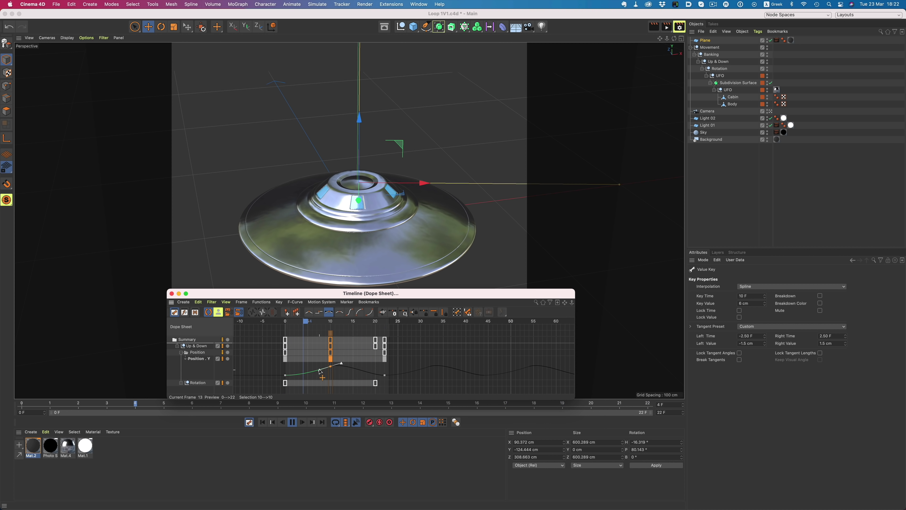
pyautogui.moveTo(320, 373); pyautogui.dragTo(319, 374)
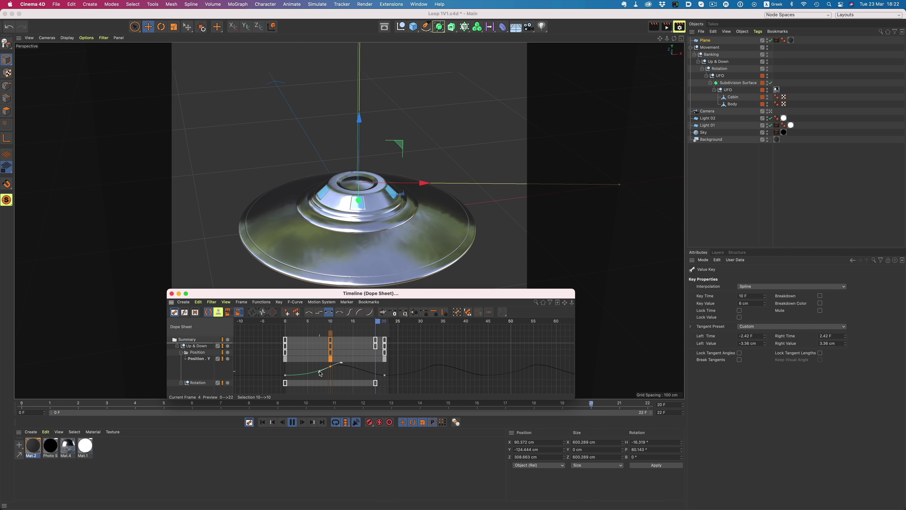
pyautogui.click(286, 374)
pyautogui.moveTo(300, 374); pyautogui.dragTo(297, 367)
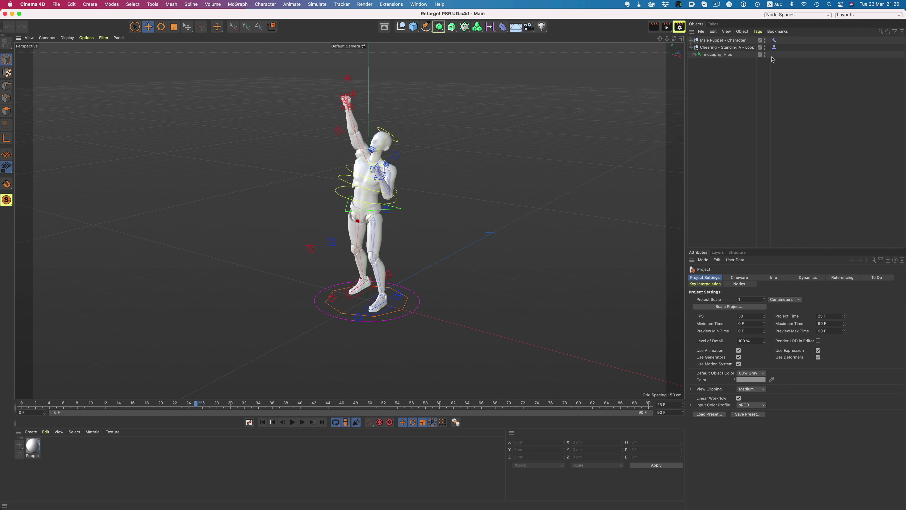
# Step: Open the character's body-part manager and preview the drunken walk, then rewind to frame 0
pyautogui.doubleClick(773, 47)
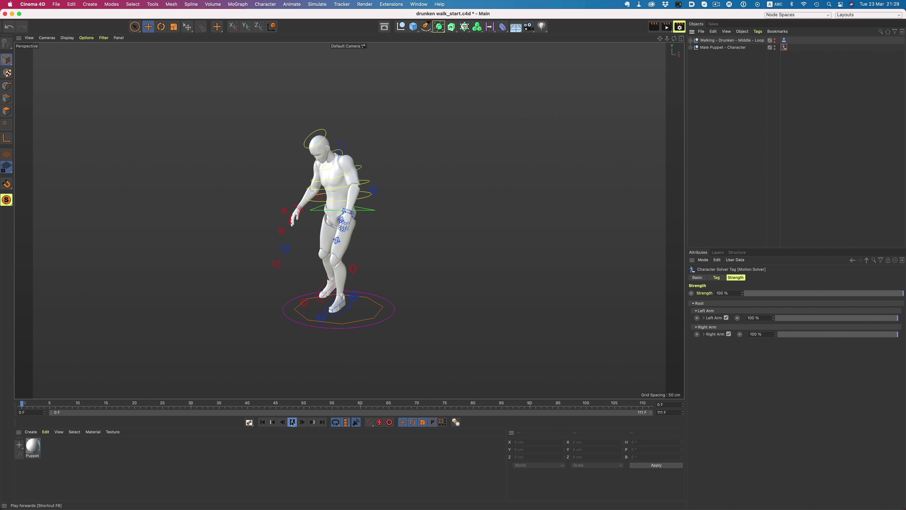
pyautogui.click(292, 422)
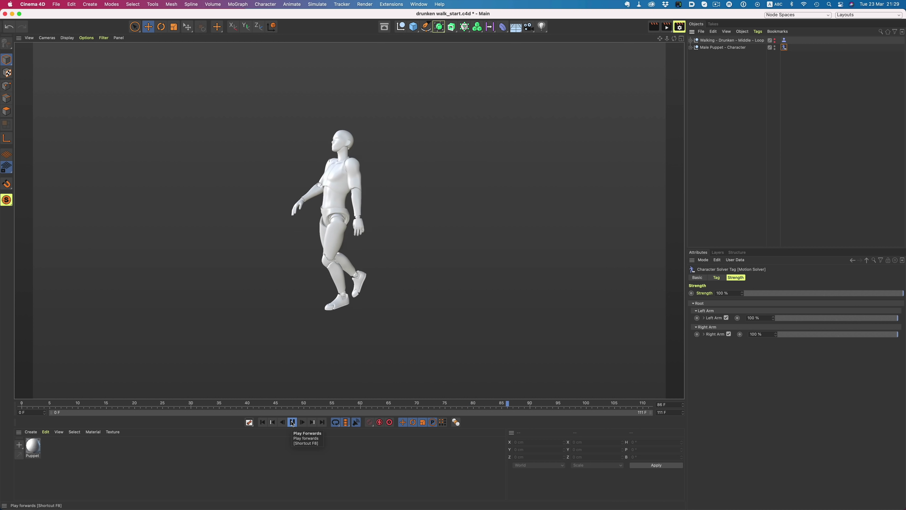
pyautogui.click(292, 422)
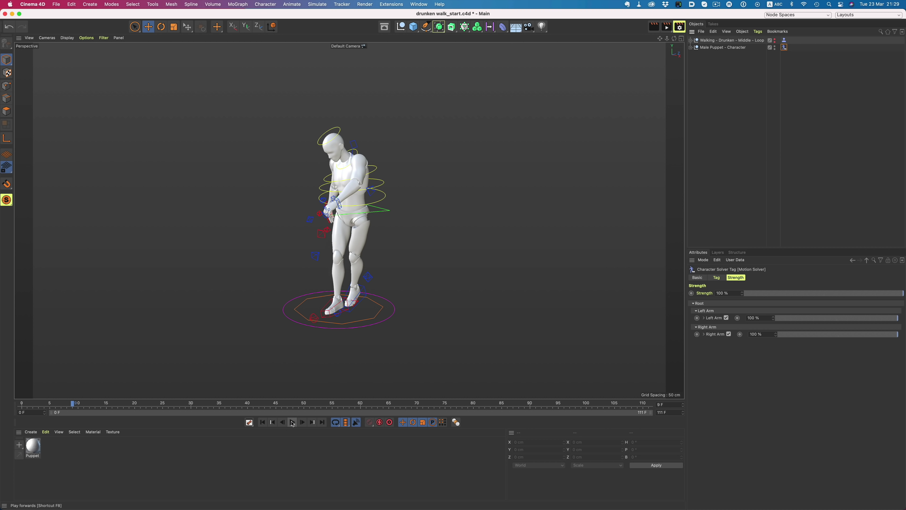
pyautogui.click(263, 422)
# Step: Lower Right Arm strength, raise both hand controllers to the head, and play the walk
pyautogui.moveTo(847, 331); pyautogui.dragTo(777, 332)
pyautogui.scroll(5, 339, 214)
pyautogui.click(364, 151)
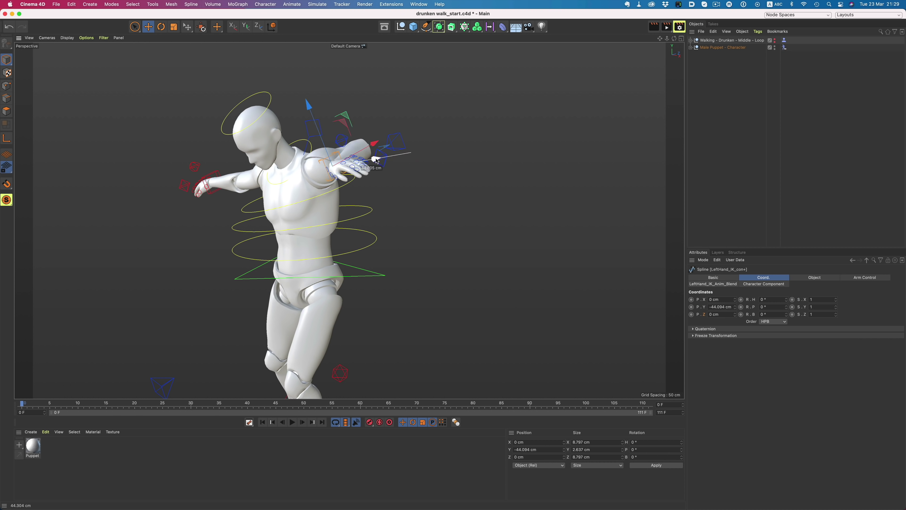
pyautogui.moveTo(364, 152); pyautogui.dragTo(296, 112)
pyautogui.keyDown('alt'); pyautogui.moveTo(402, 148); pyautogui.dragTo(325, 112); pyautogui.keyUp('alt')
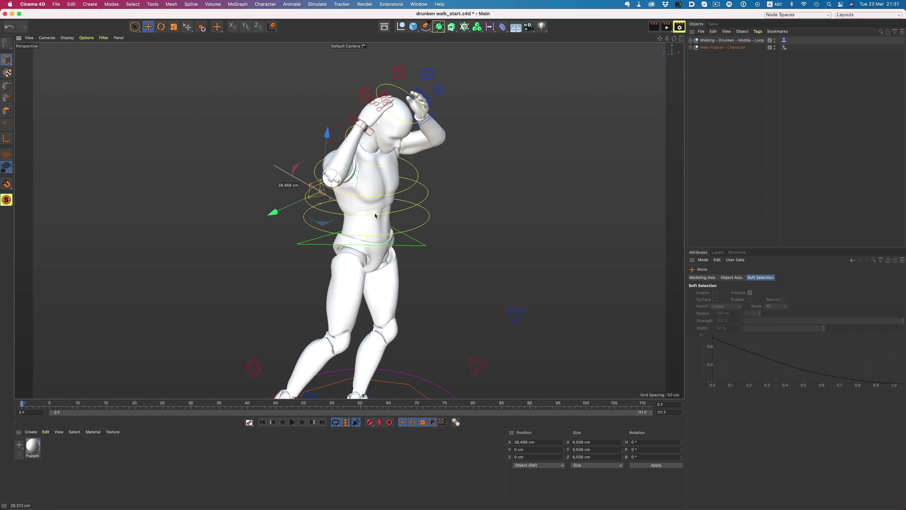
pyautogui.scroll(-3, 321, 250)
pyautogui.click(292, 422)
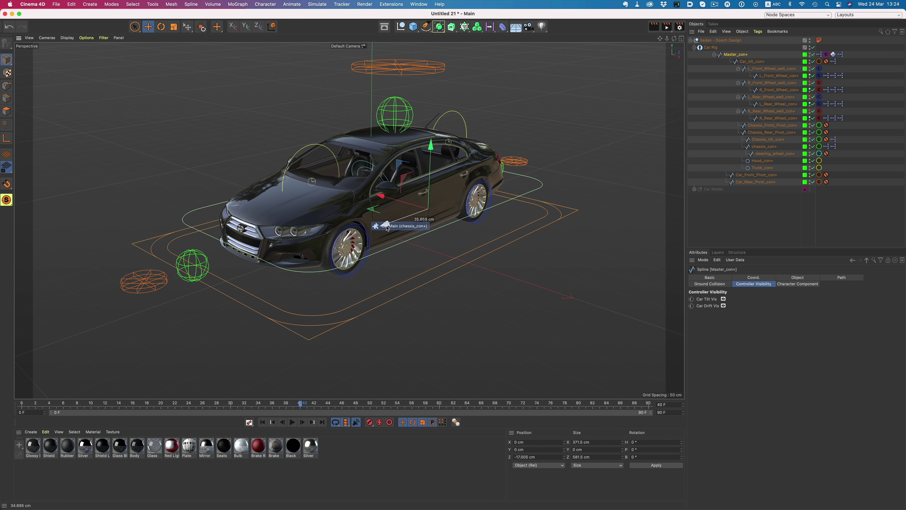
# Step: Move the car rig across the terrain with its controllers and assign Spline as its path
pyautogui.moveTo(387, 227)
pyautogui.mouseDown()
pyautogui.moveTo(278, 261)
pyautogui.moveTo(387, 229)
pyautogui.mouseUp()
pyautogui.click(411, 123)
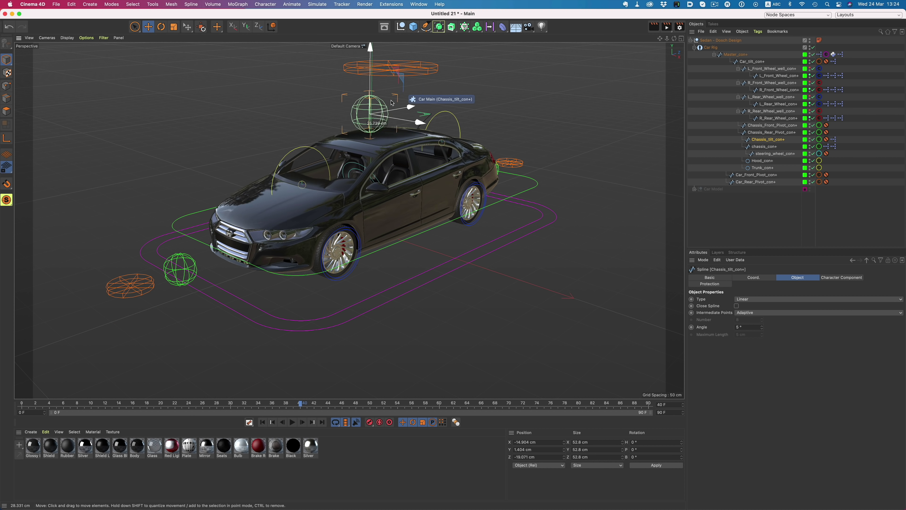
pyautogui.click(172, 282)
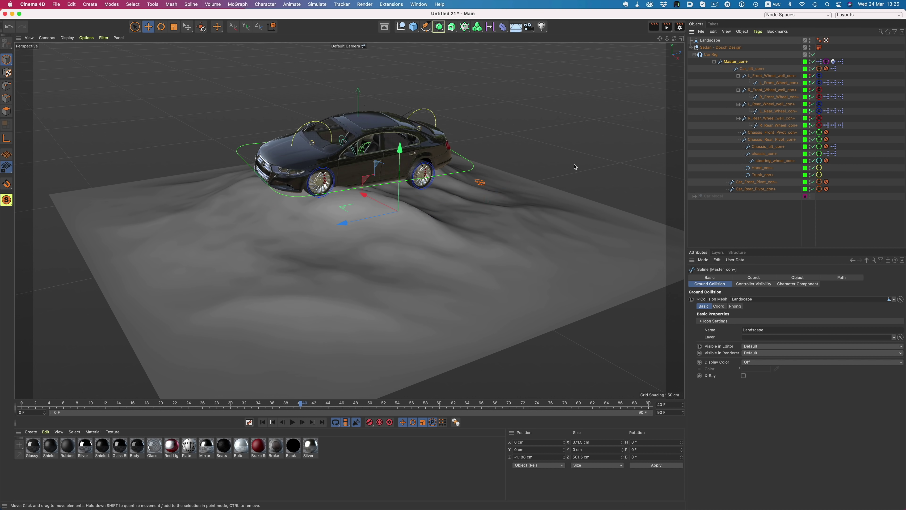
pyautogui.moveTo(350, 213); pyautogui.dragTo(387, 200)
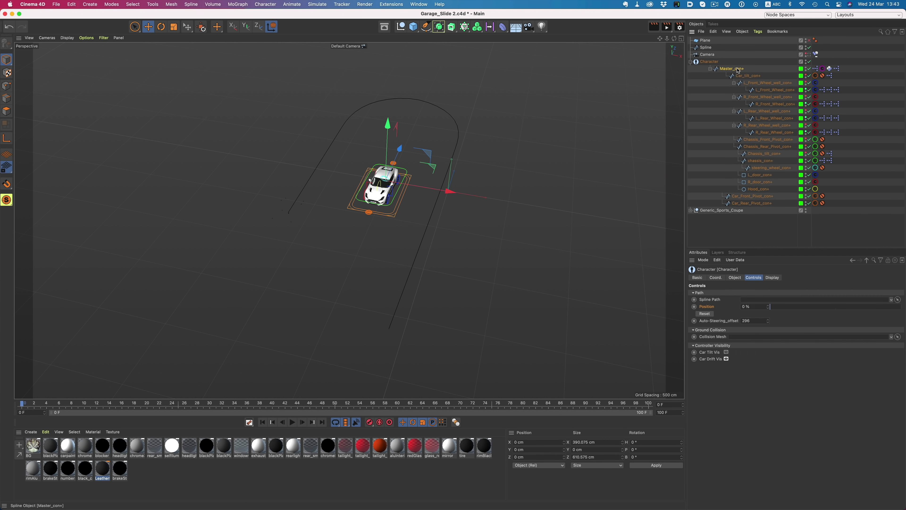
pyautogui.moveTo(705, 47); pyautogui.dragTo(859, 301)
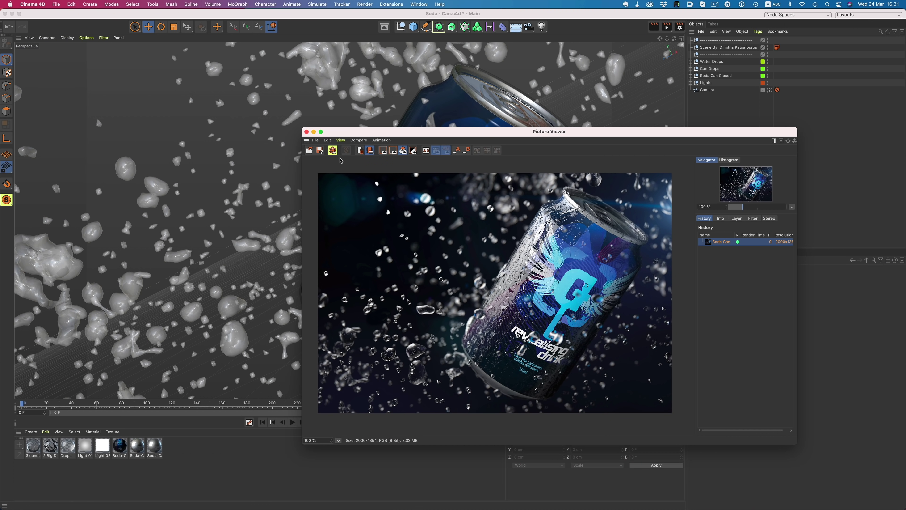
# Step: Send the render to Magic Bullet Looks, add Color Remap, and sample the logo's cyan in a new mapping
pyautogui.click(332, 150)
pyautogui.moveTo(904, 476)
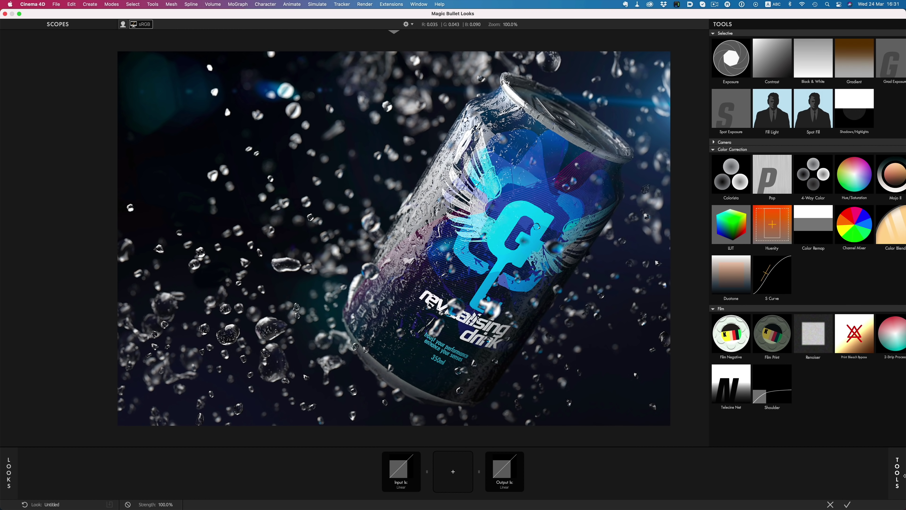
pyautogui.doubleClick(806, 229)
pyautogui.click(848, 238)
pyautogui.click(534, 210)
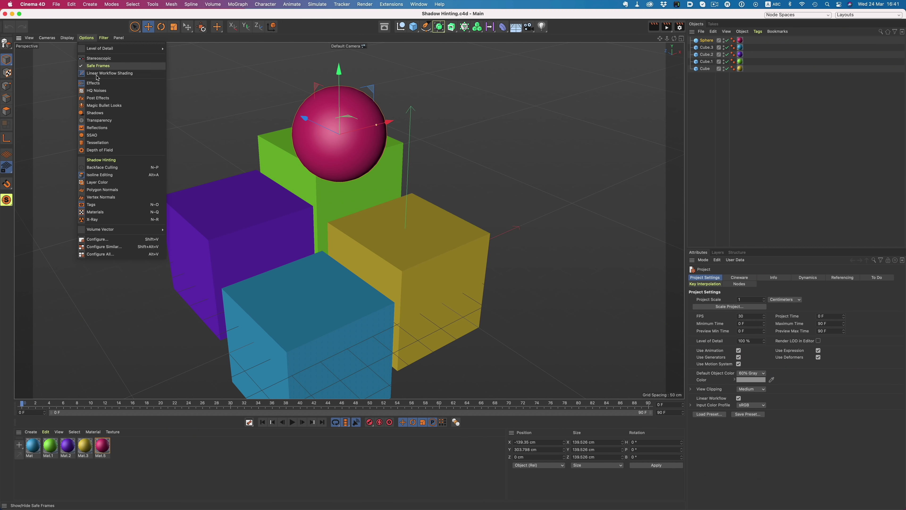
# Step: Enable Shadow Hinting in the viewport and drag the sphere down toward the cubes
pyautogui.click(101, 159)
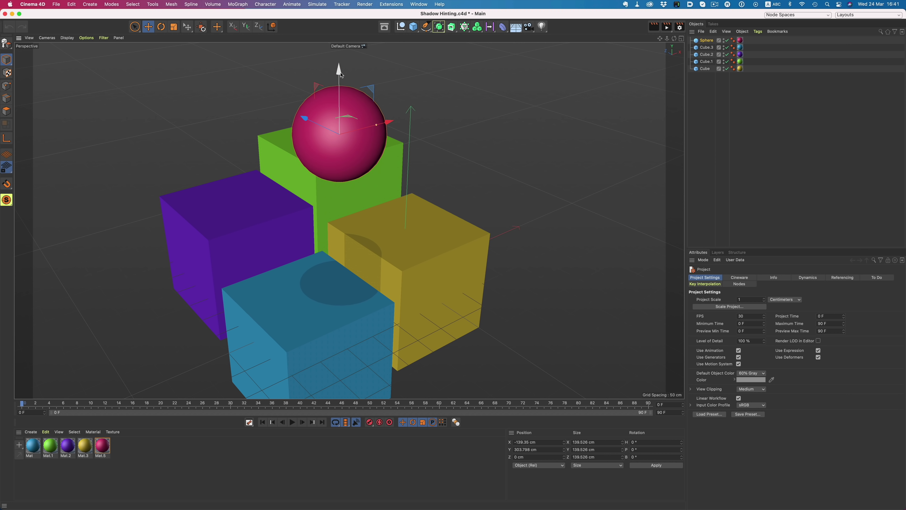
pyautogui.moveTo(339, 70); pyautogui.dragTo(335, 186)
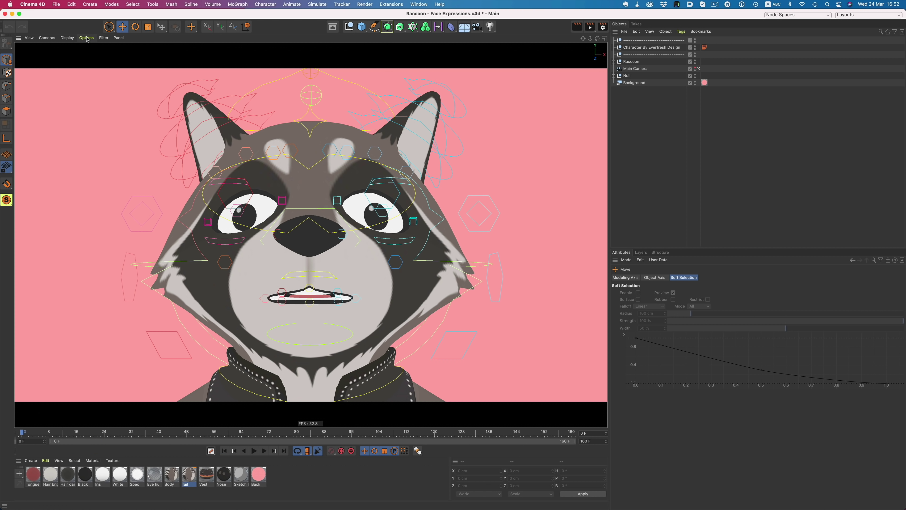
# Step: Turn off Safe Frames, toggle a Filter menu item, and play through the raccoon's face animation
pyautogui.click(86, 37)
pyautogui.click(93, 68)
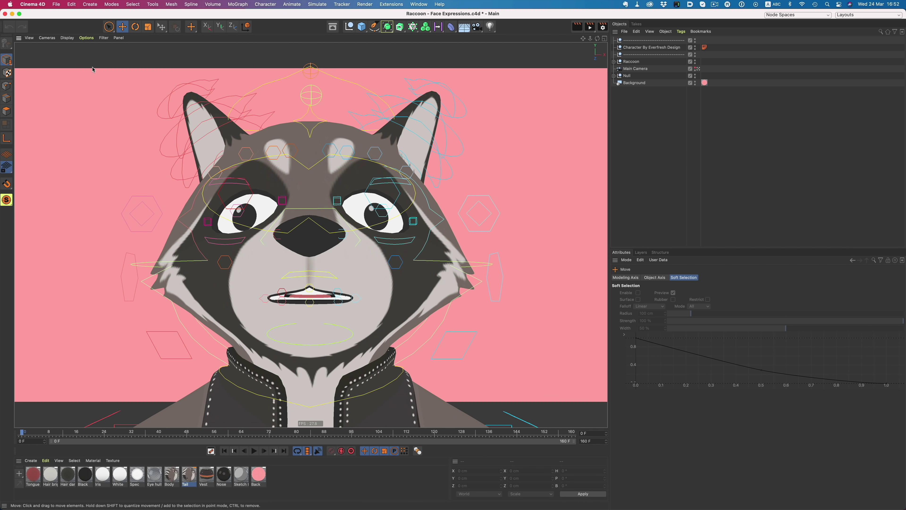
pyautogui.click(103, 38)
pyautogui.click(114, 67)
pyautogui.click(254, 451)
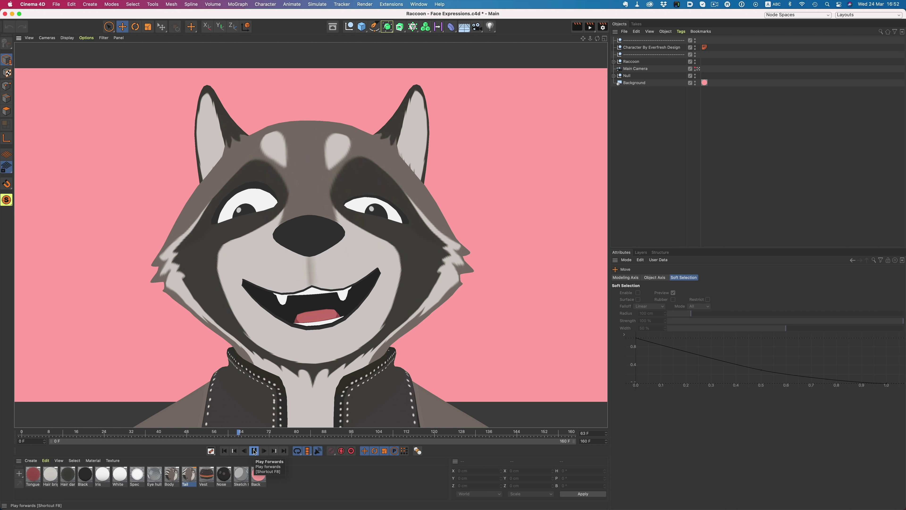
pyautogui.click(254, 451)
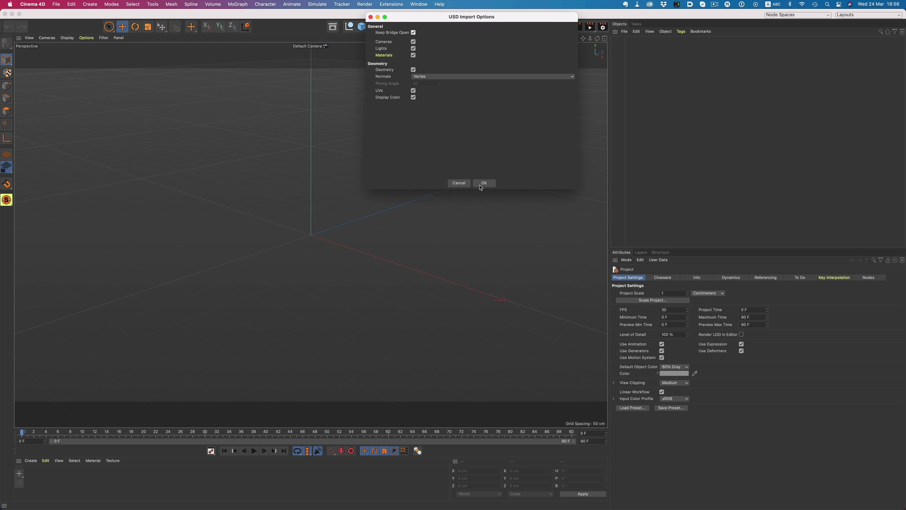
# Step: Import Ingenuity_v3.usdz, orbit the helicopter, and view the carbon_fiber material in the Node Editor
pyautogui.click(481, 186)
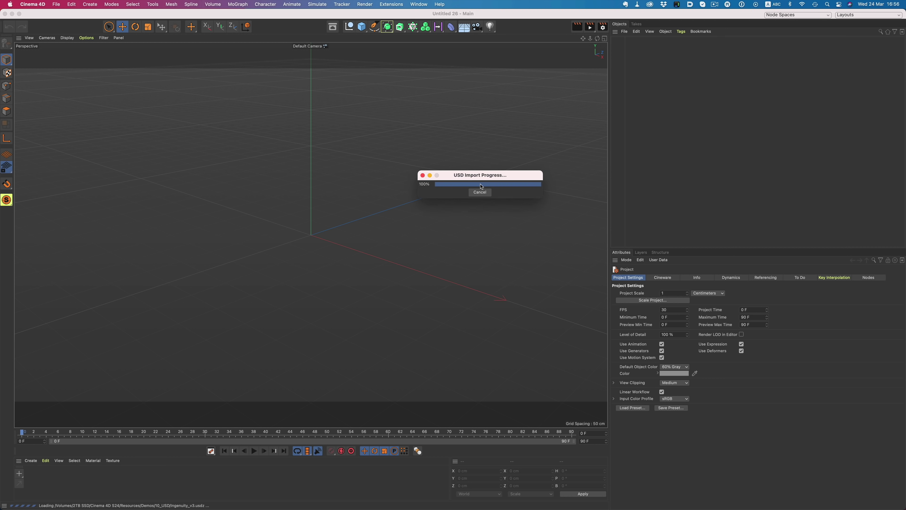
pyautogui.keyDown('alt'); pyautogui.moveTo(357, 271); pyautogui.dragTo(313, 313); pyautogui.keyUp('alt')
pyautogui.click(418, 4)
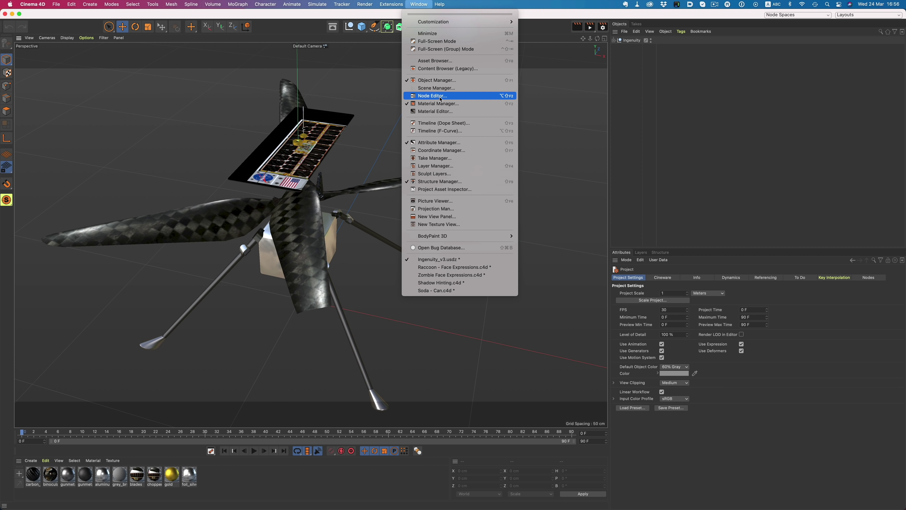
pyautogui.click(439, 88)
pyautogui.click(33, 474)
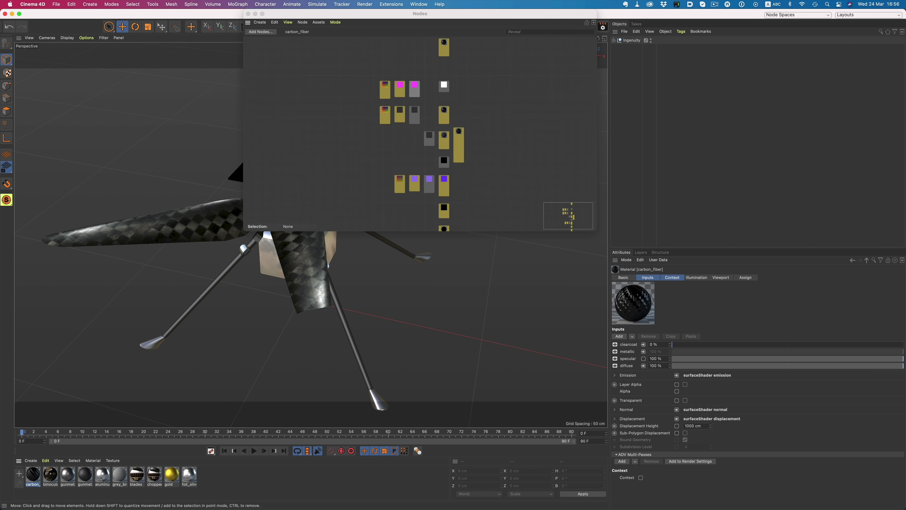
pyautogui.scroll(5, 409, 88)
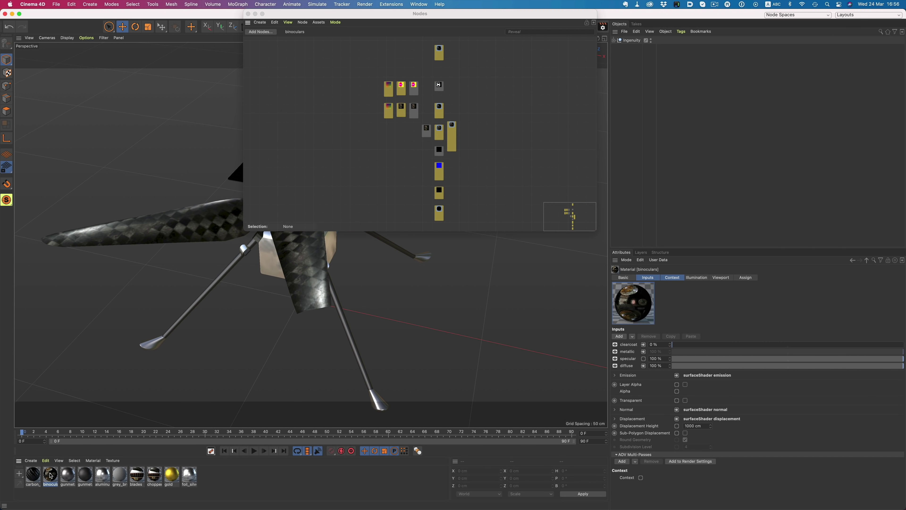